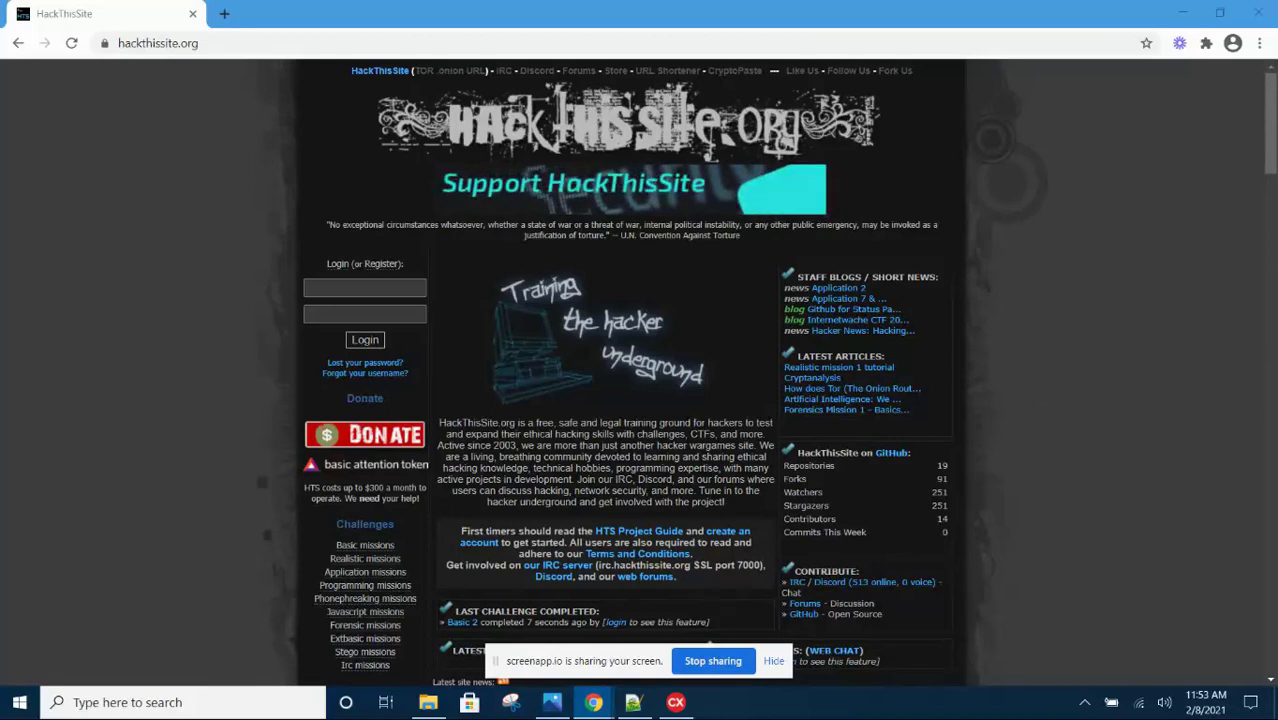
# Bring up Chrome's main menu and its More tools submenu
pyautogui.click(1260, 46)
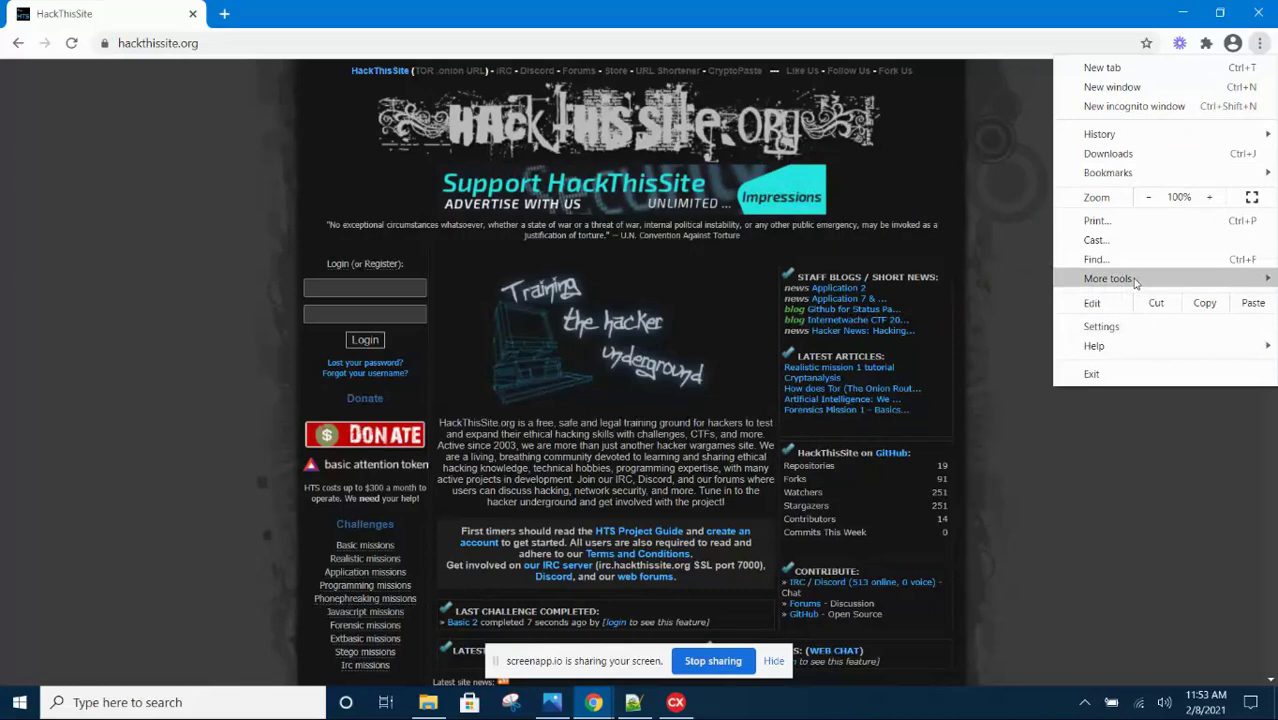
pyautogui.moveTo(1088, 285)
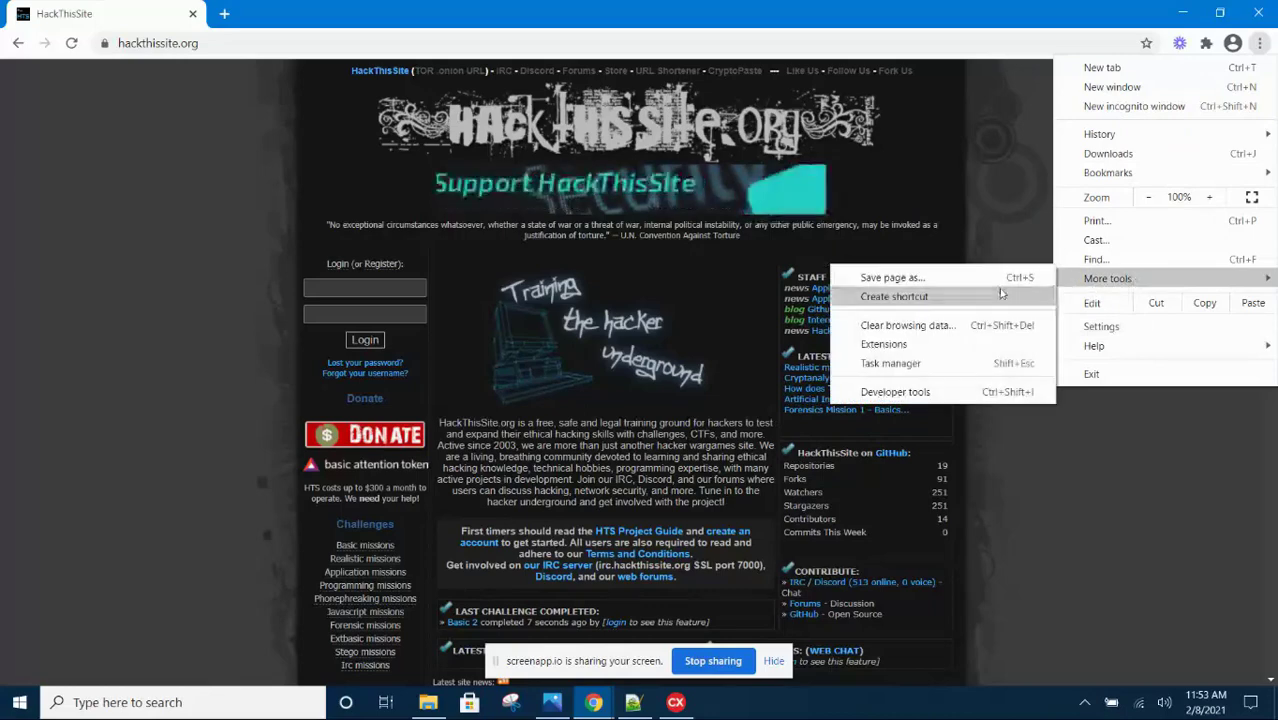
# Open Clear browsing data and set the Advanced tab's time range to All time
pyautogui.click(906, 326)
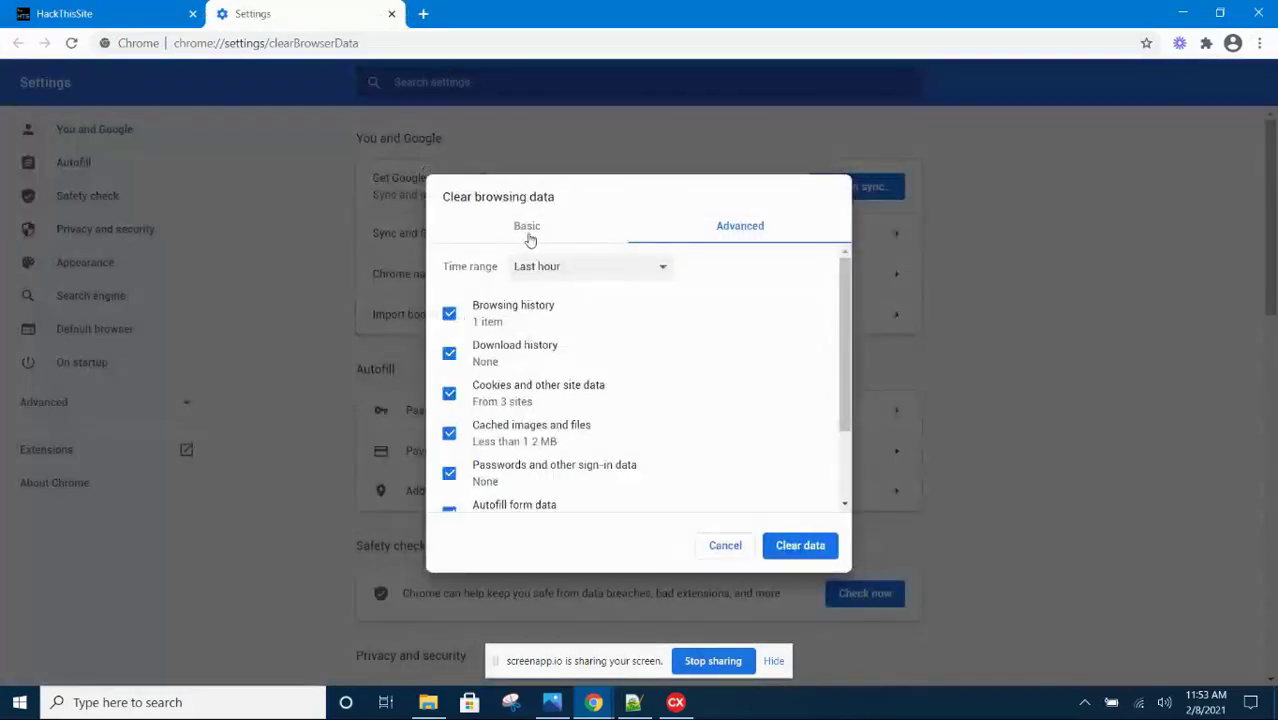
pyautogui.click(529, 234)
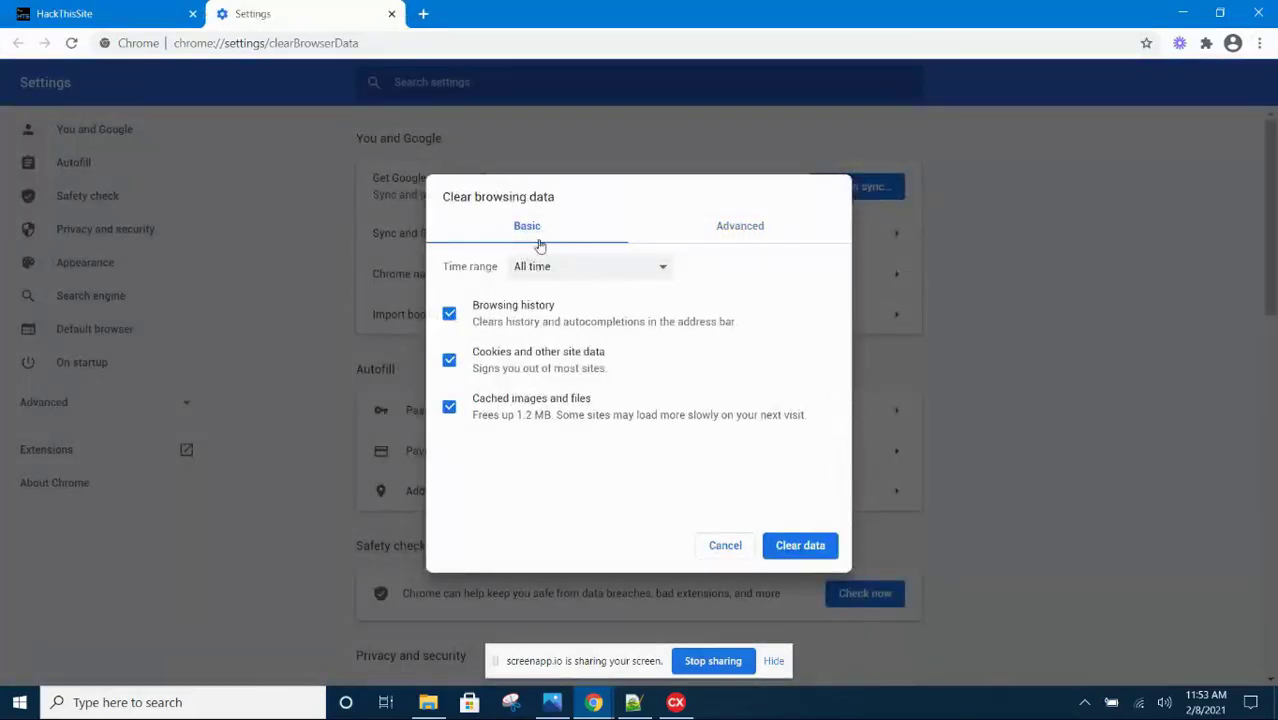
pyautogui.click(751, 232)
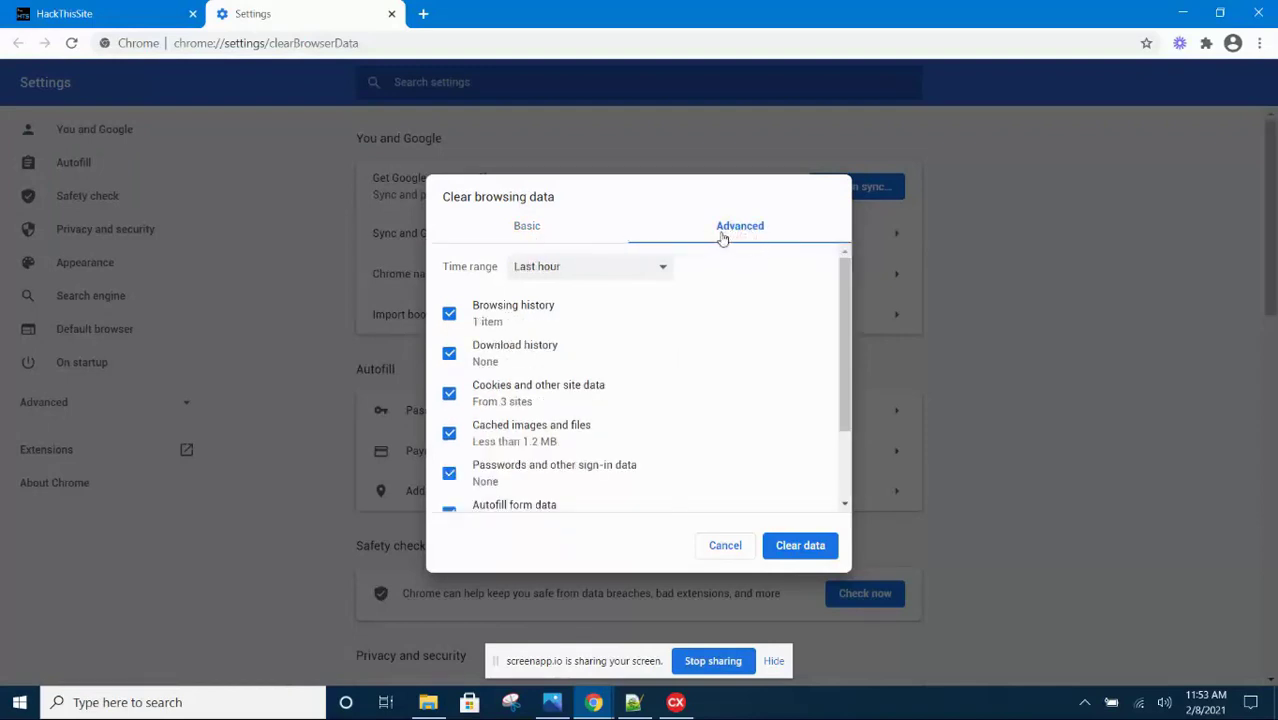
pyautogui.click(662, 268)
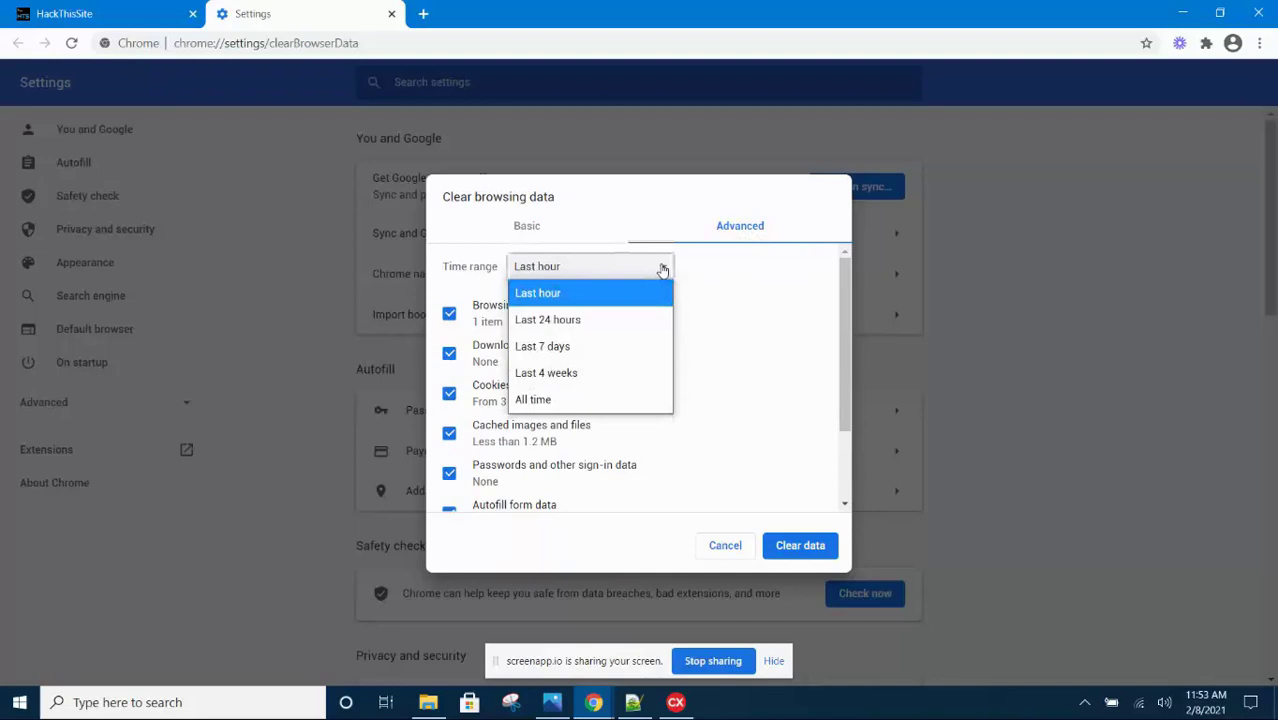
pyautogui.click(581, 401)
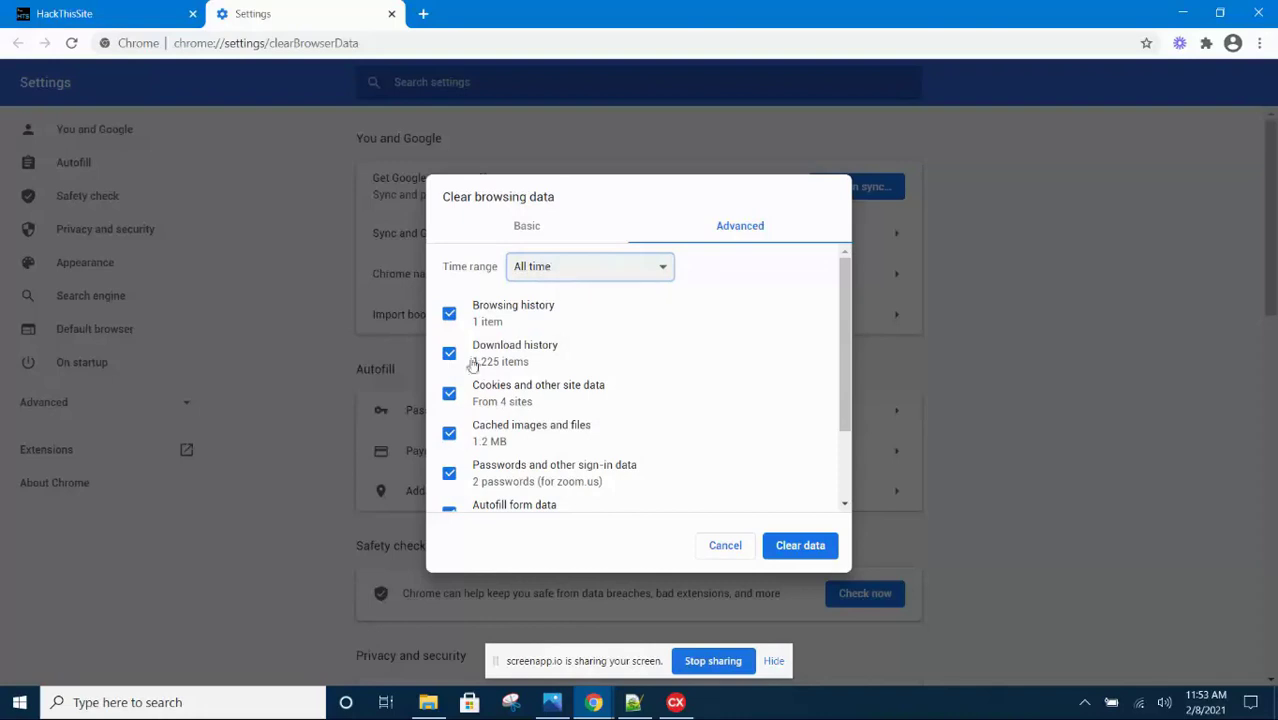
# Keep All time and clear history, cookies, cached files and saved passwords
pyautogui.scroll(-1, 467, 470)
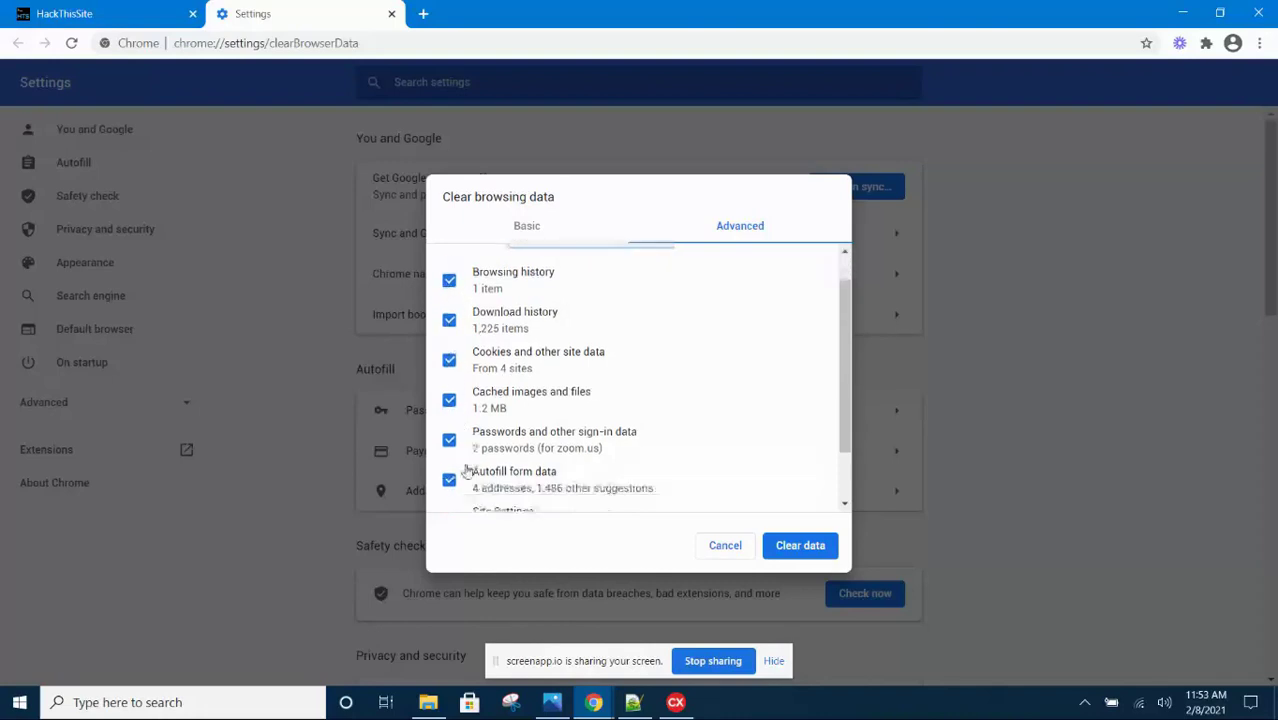
pyautogui.scroll(-2, 468, 470)
pyautogui.scroll(3, 458, 400)
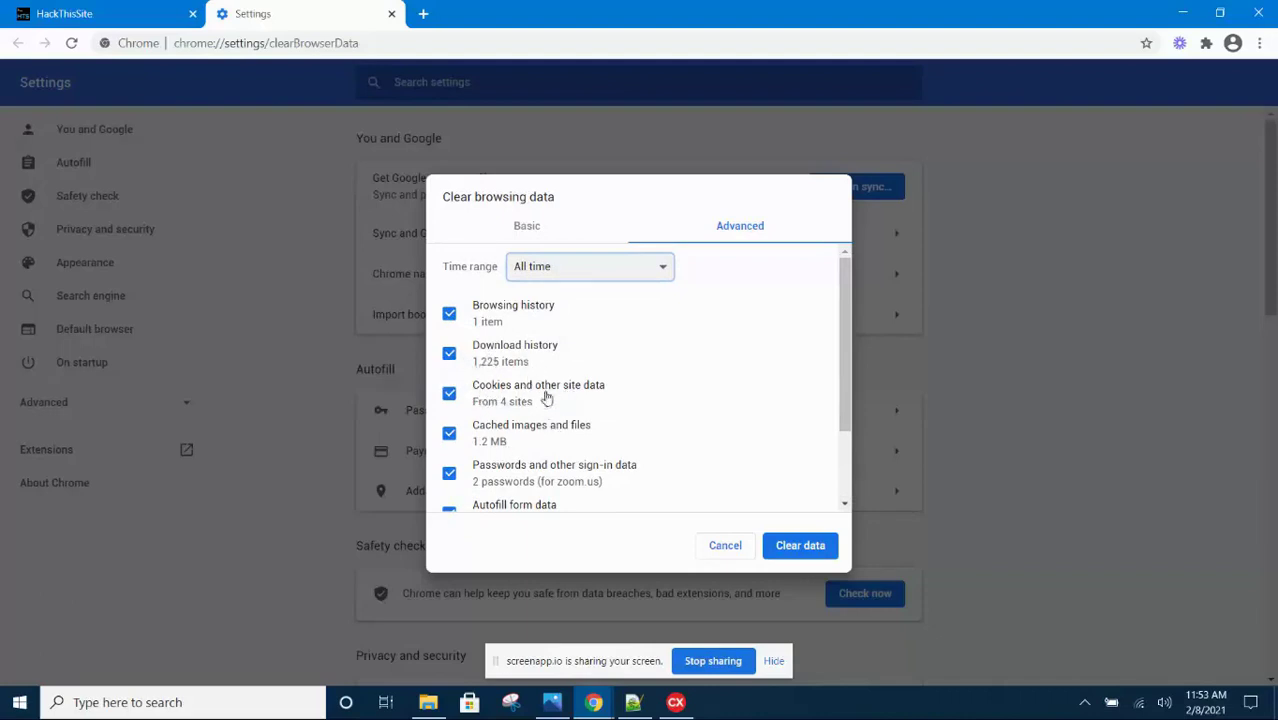
pyautogui.scroll(-2, 560, 398)
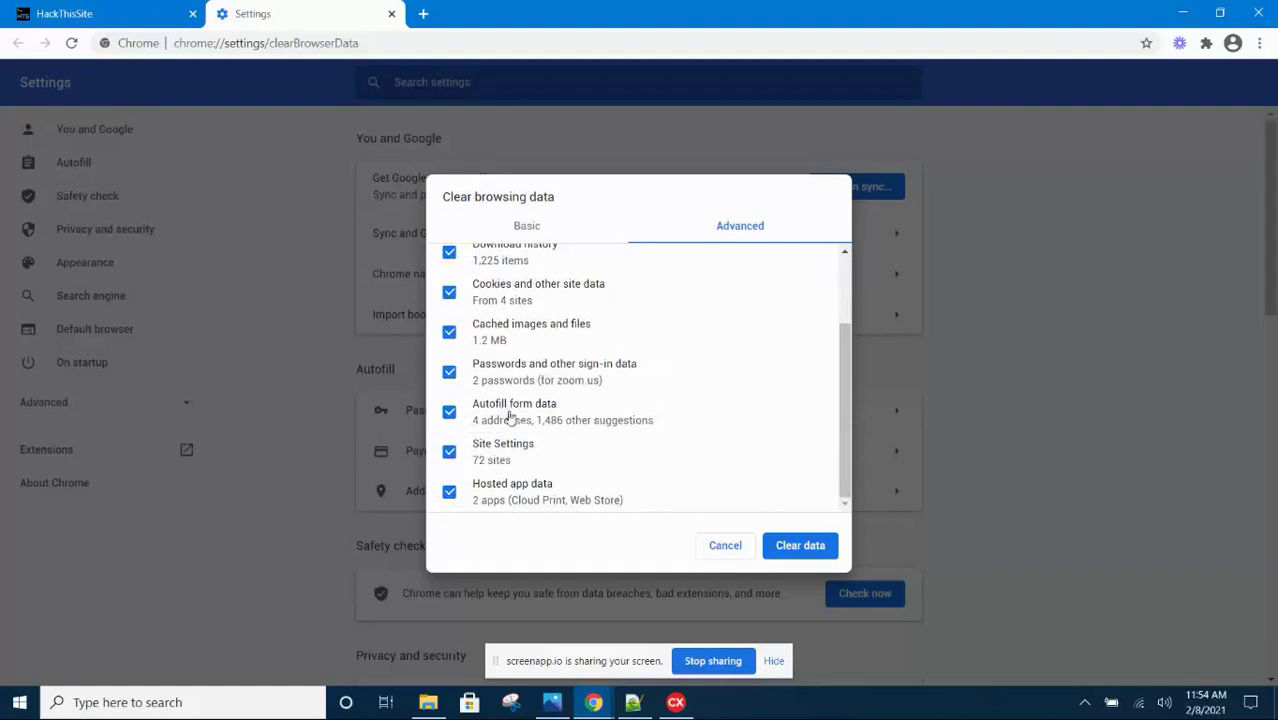
pyautogui.scroll(2, 505, 457)
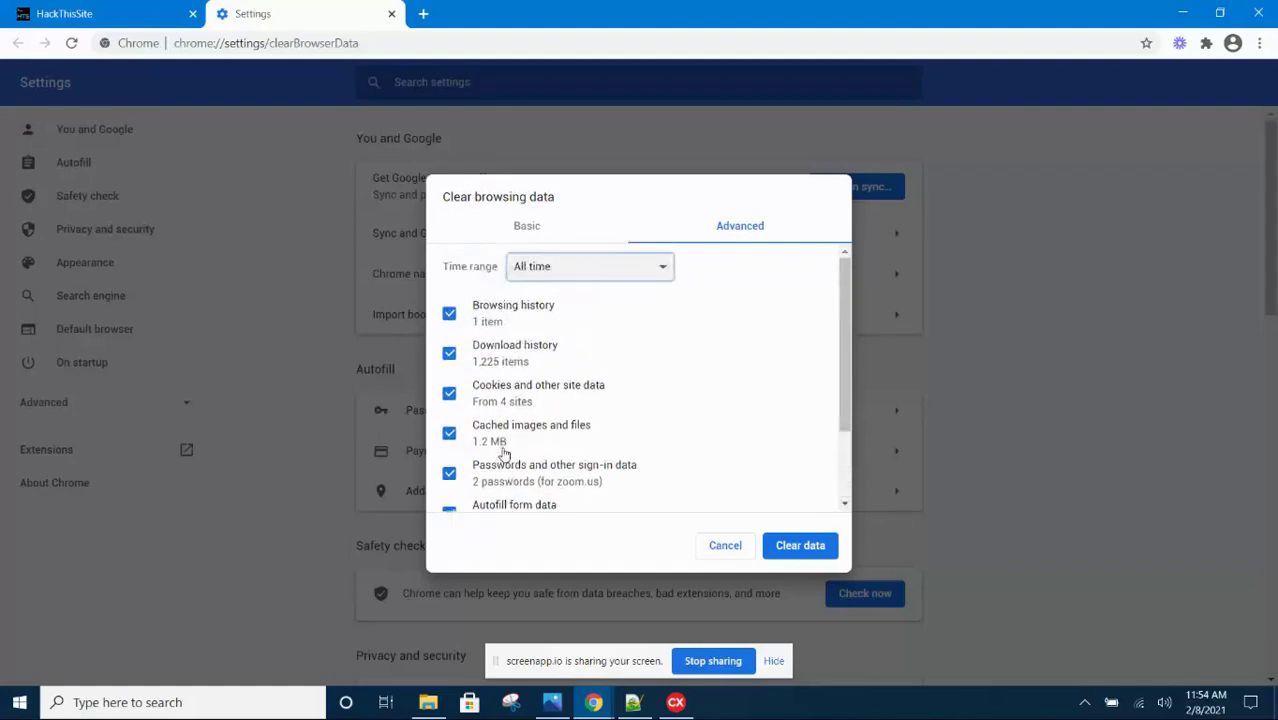
pyautogui.click(609, 268)
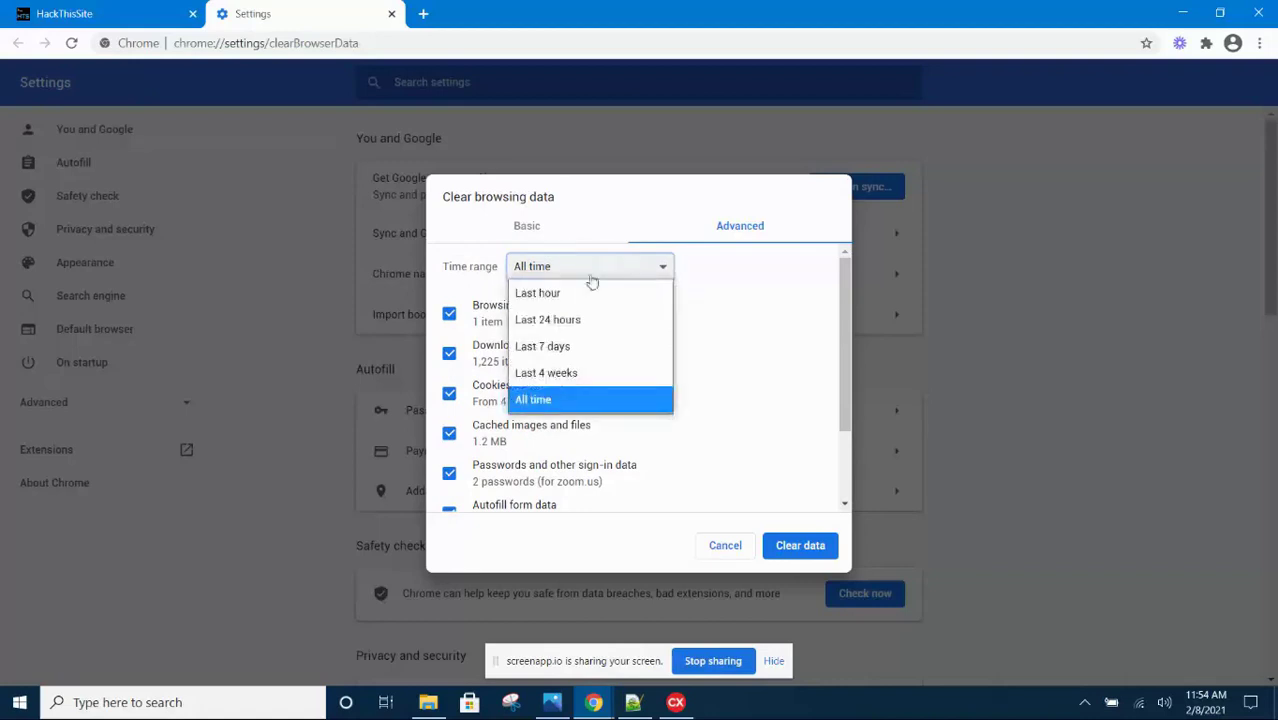
pyautogui.click(556, 405)
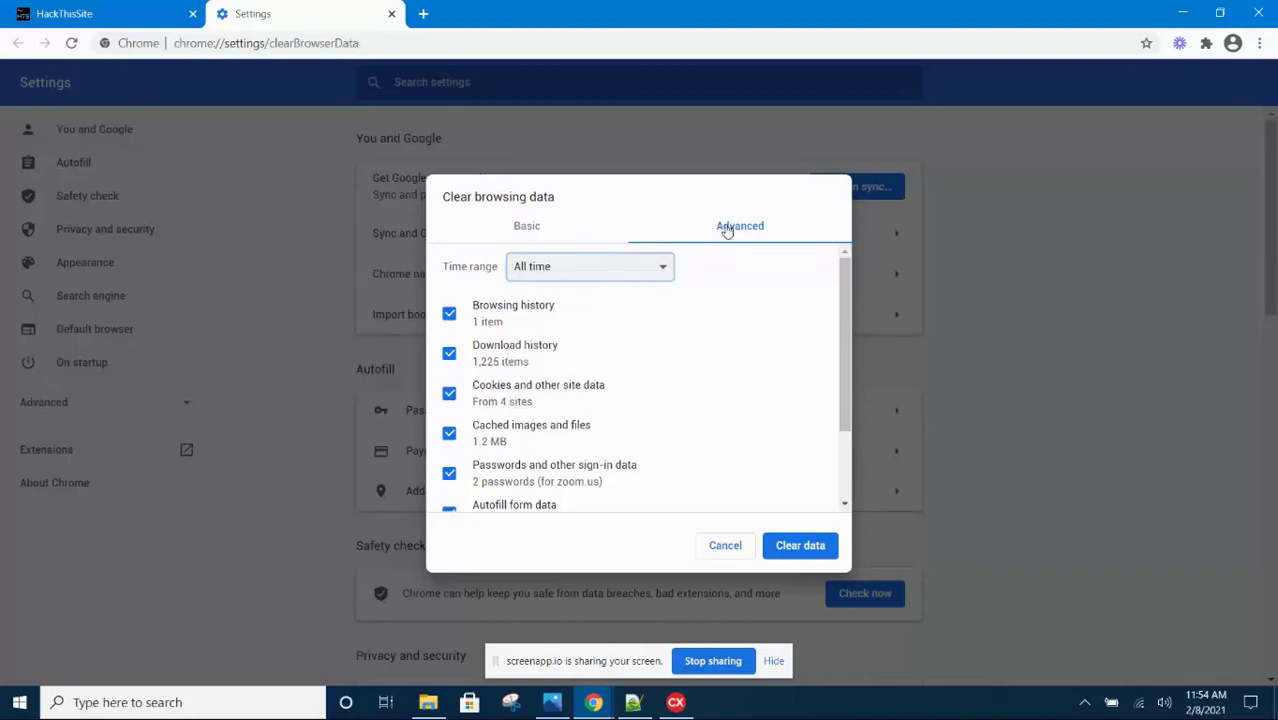
pyautogui.click(801, 547)
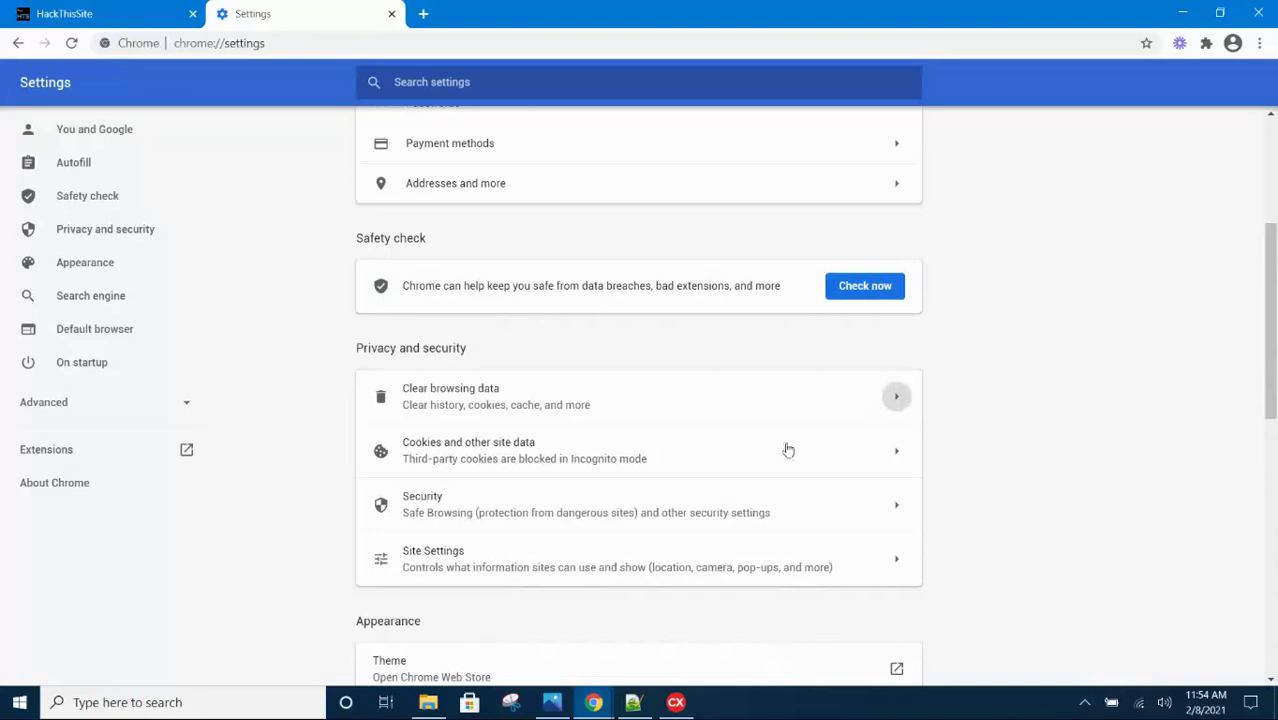
# Close the old HackThisSite tab and load hackthissite.org in a new tab
pyautogui.click(193, 14)
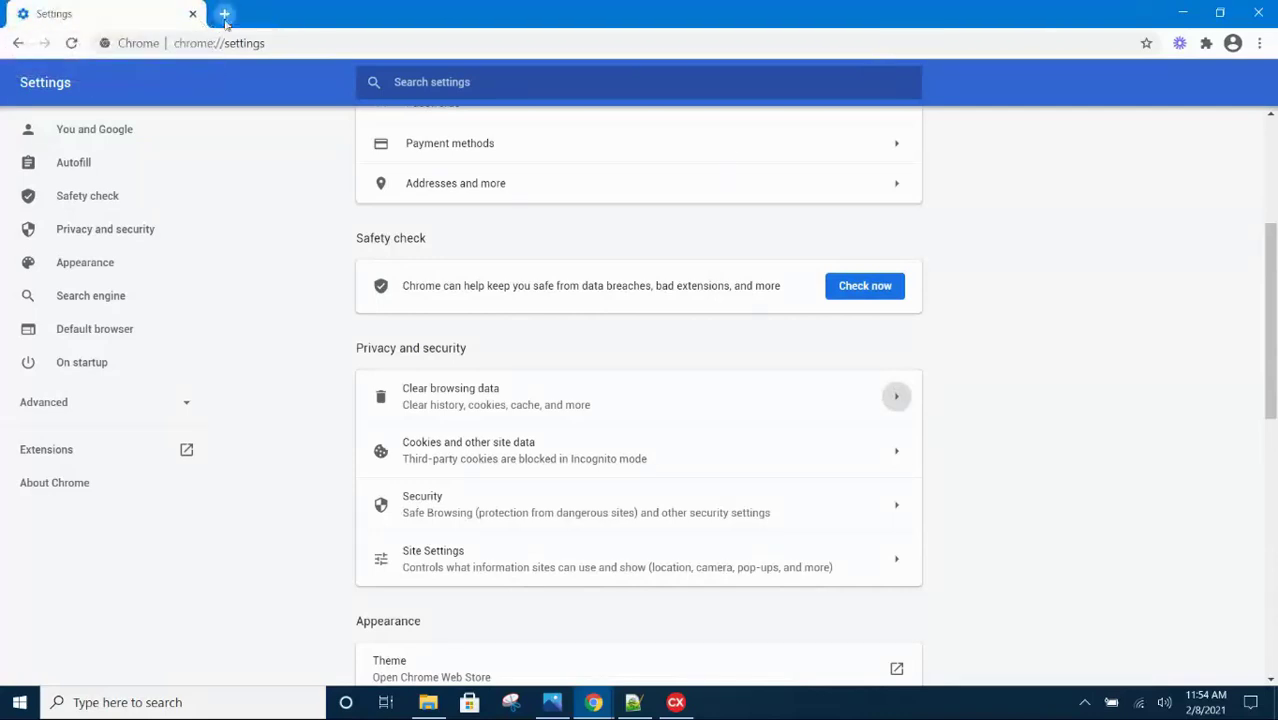
pyautogui.click(222, 14)
pyautogui.write('hackthissite')
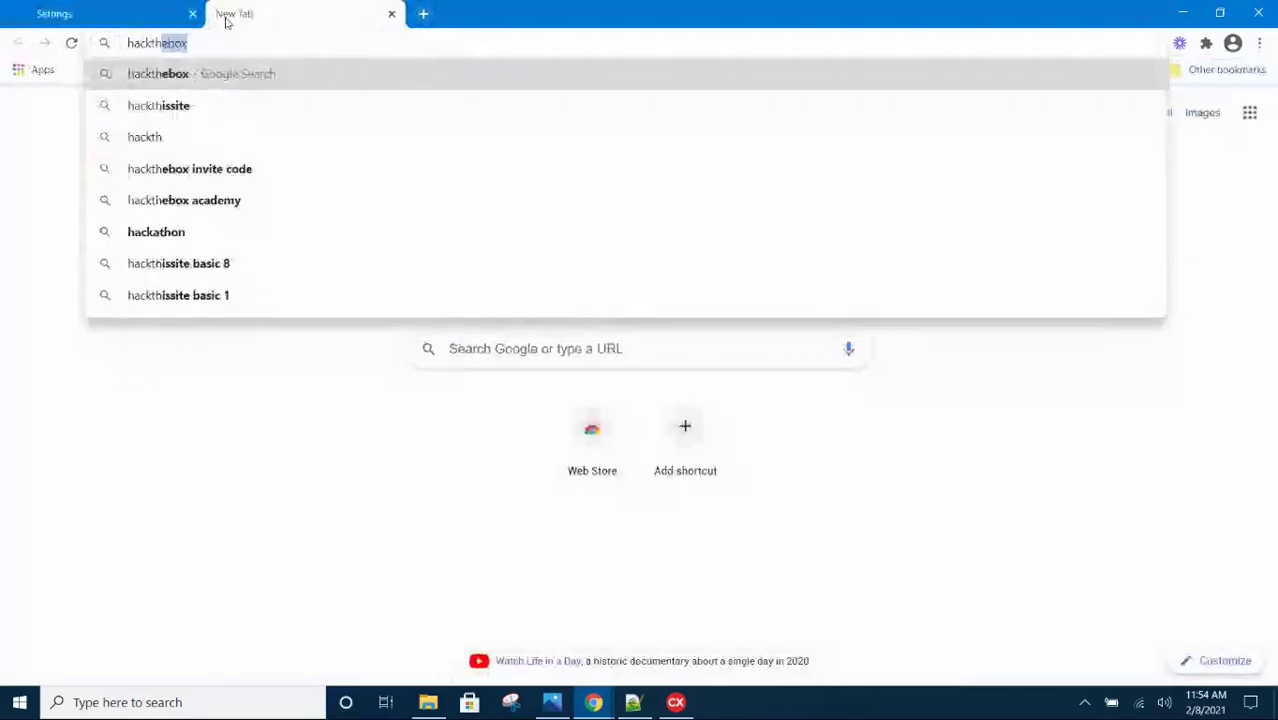
pyautogui.write('.org')
pyautogui.press('Return')
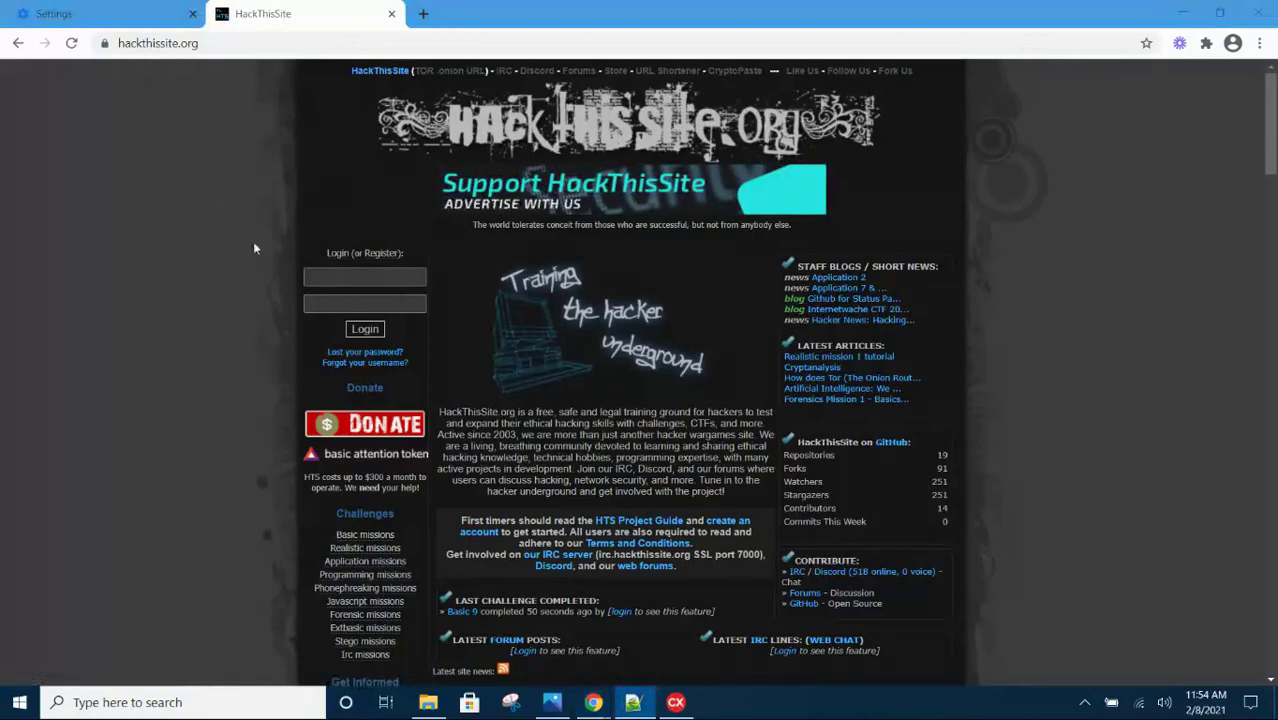
# Open the Register page and highlight the Notice to Microsoft Mail Users text
pyautogui.click(388, 256)
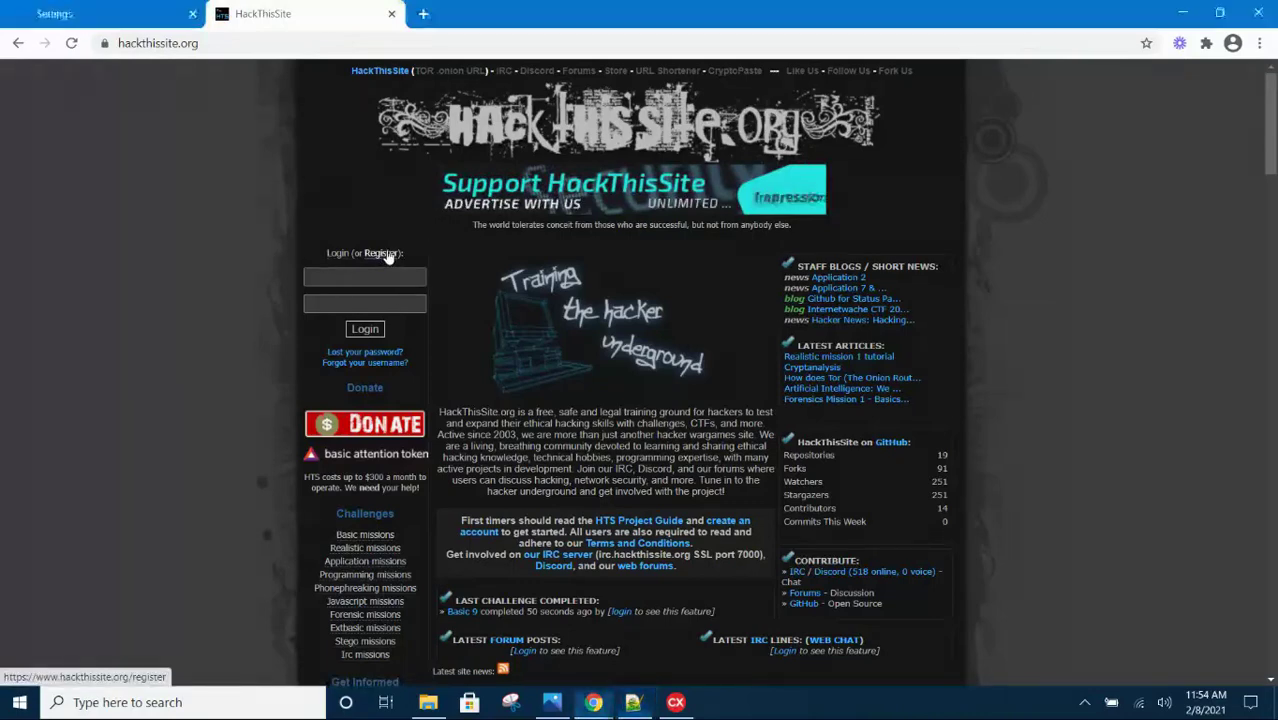
pyautogui.click(388, 256)
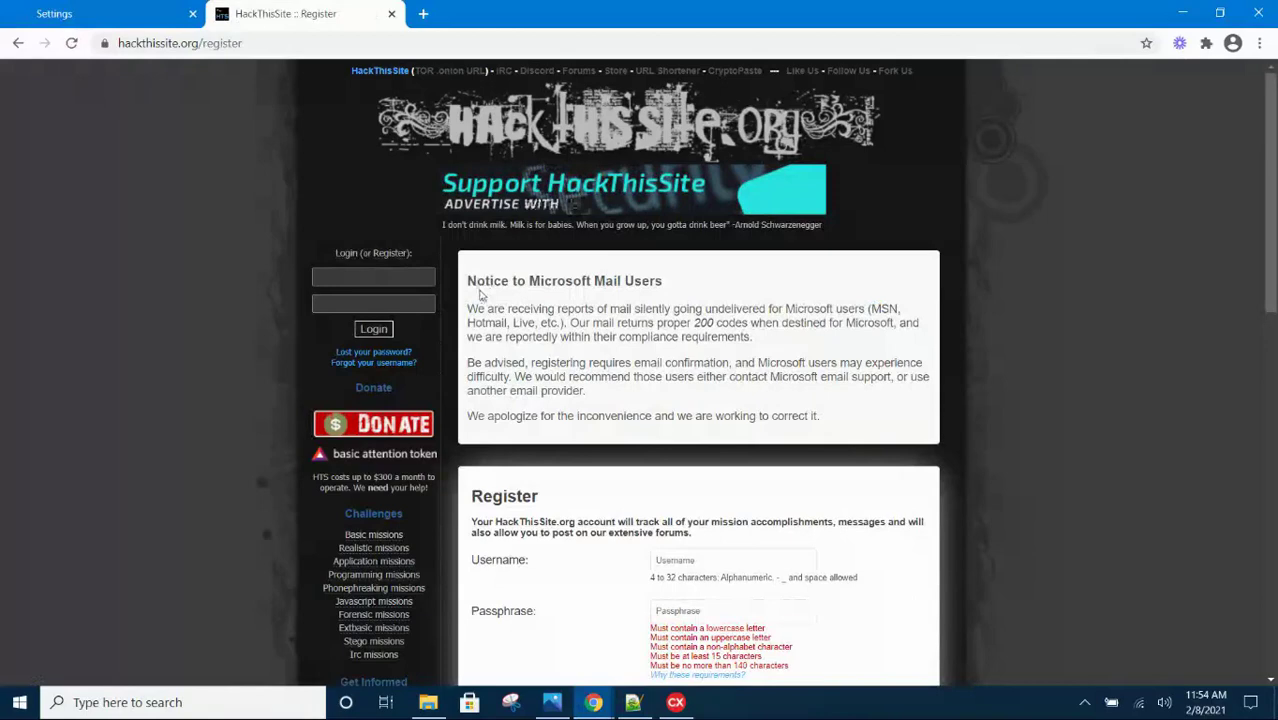
pyautogui.moveTo(476, 282); pyautogui.dragTo(664, 290)
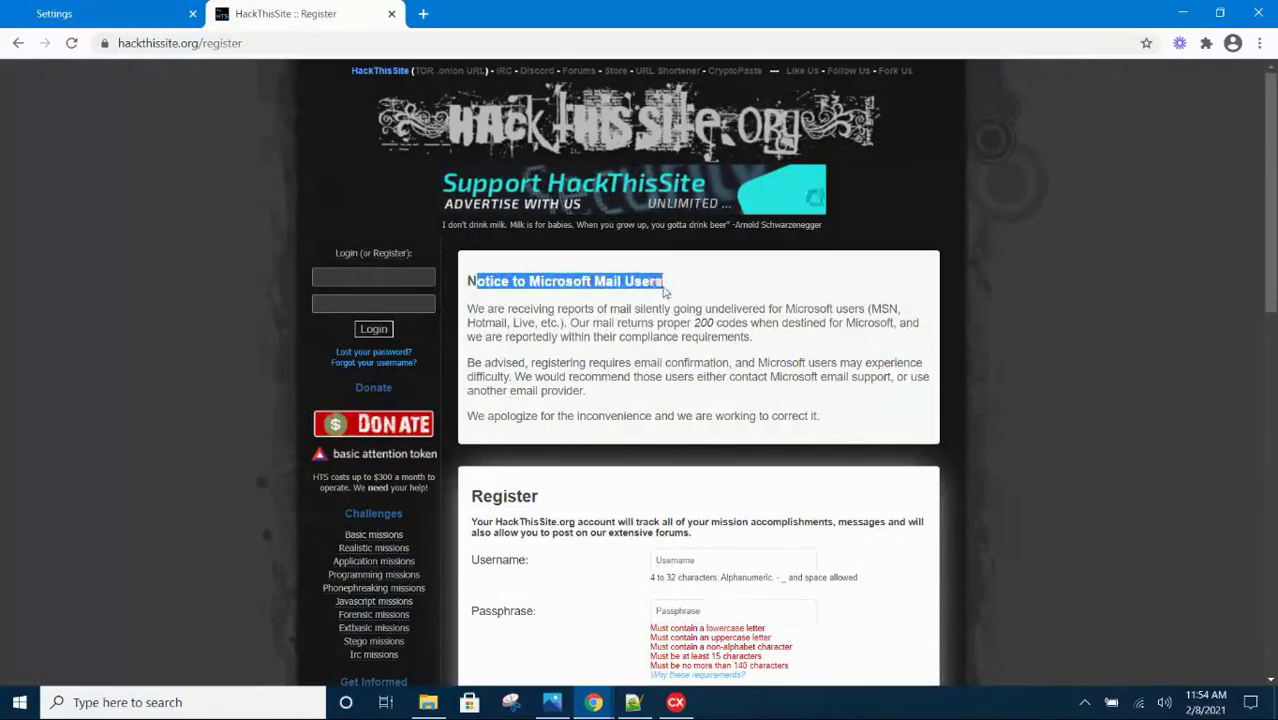
pyautogui.click(664, 292)
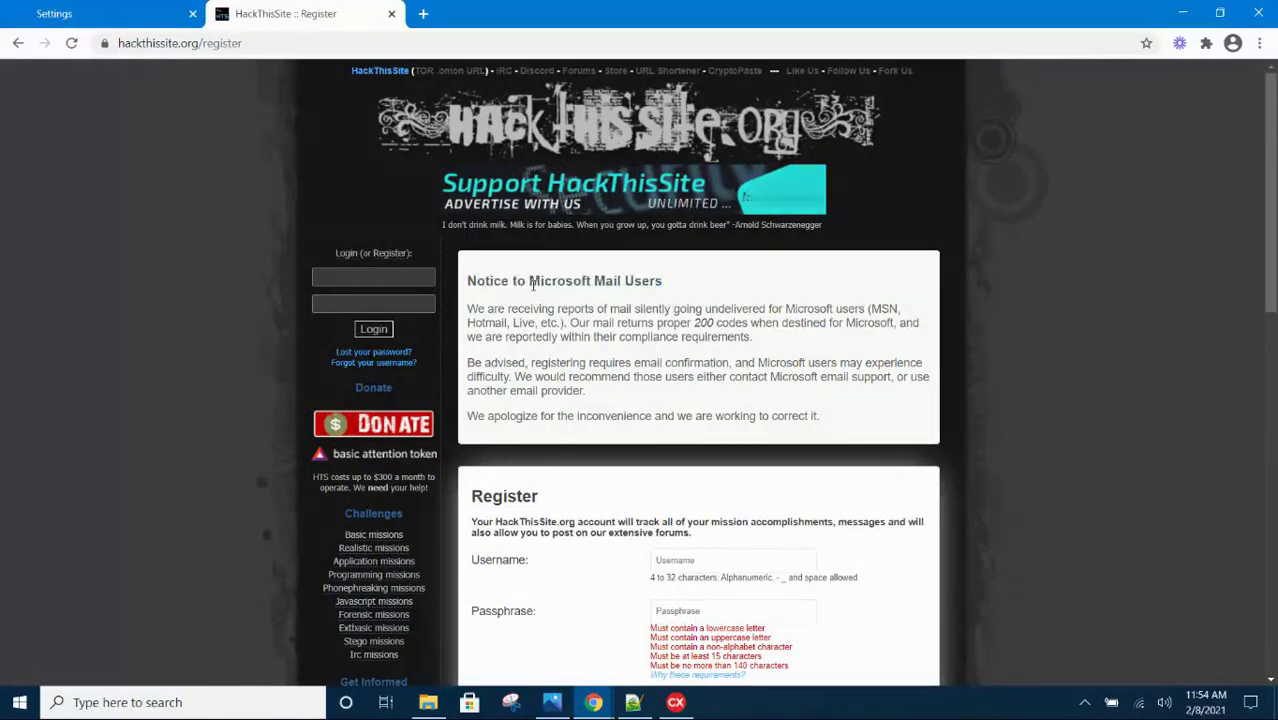
pyautogui.moveTo(530, 284); pyautogui.dragTo(664, 288)
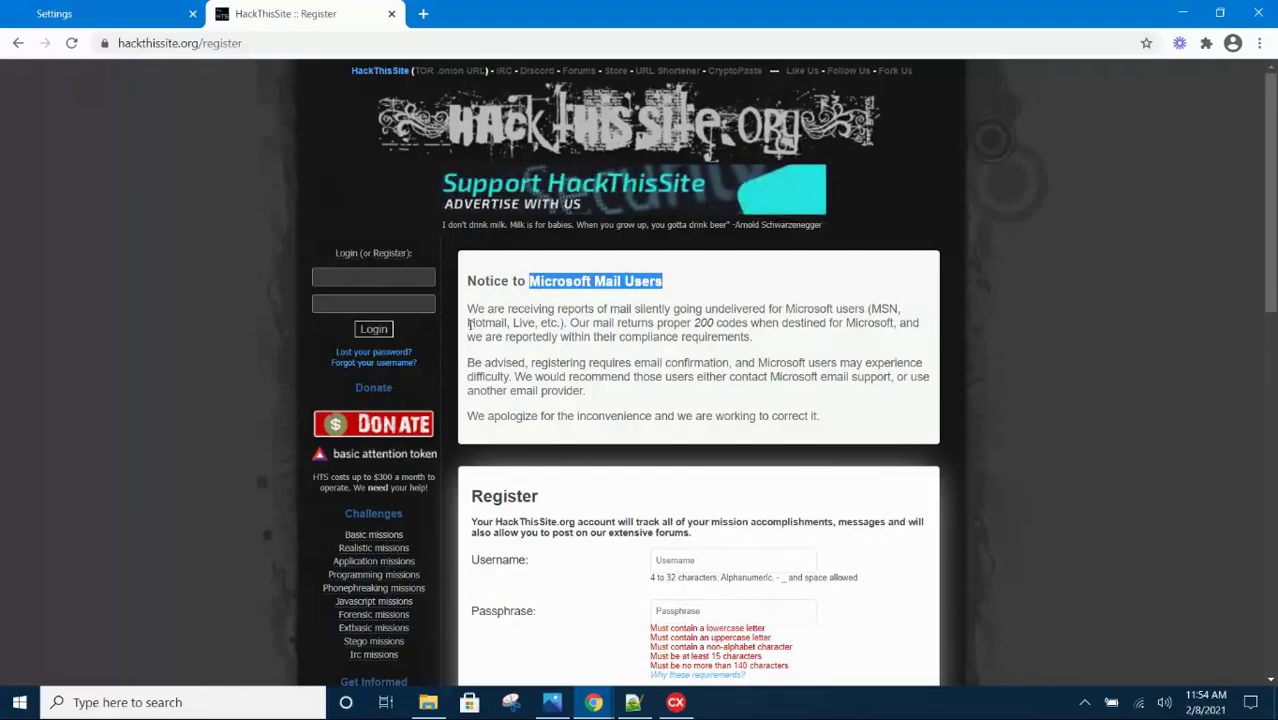
pyautogui.moveTo(470, 323); pyautogui.dragTo(537, 326)
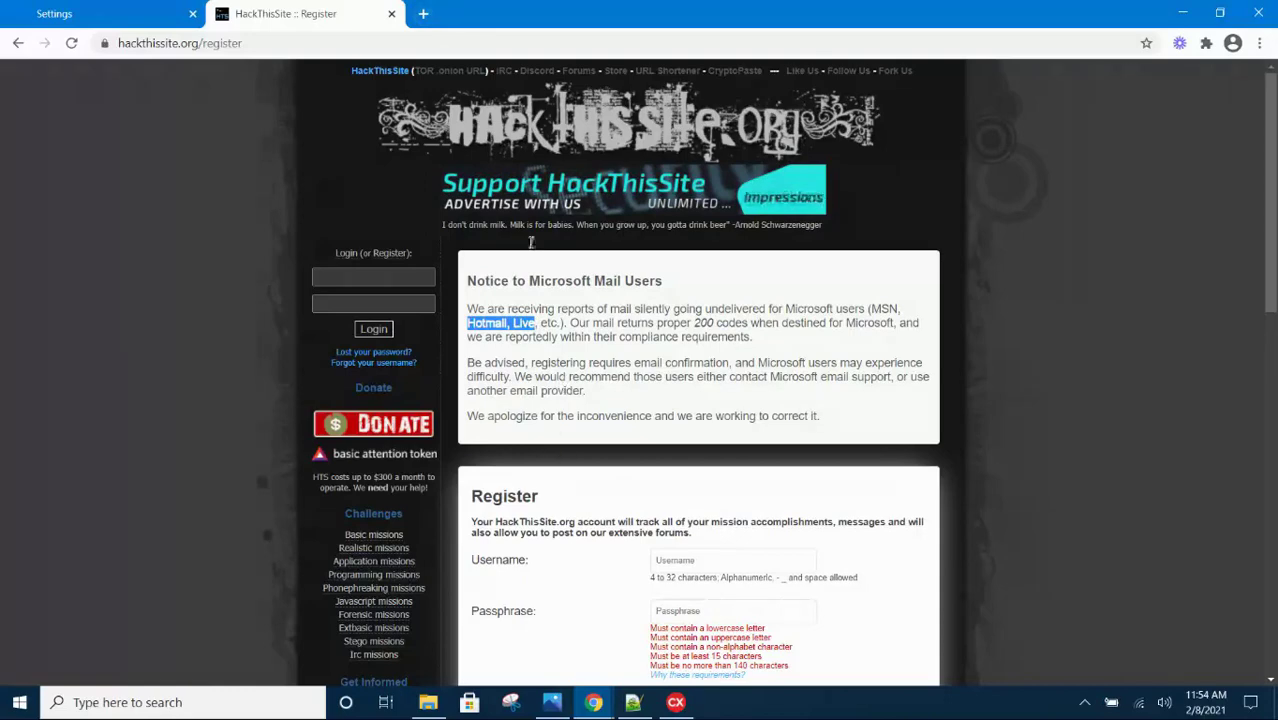
# Go to gmail.com in a new tab and reach the Gmail sign-in page
pyautogui.click(424, 14)
pyautogui.write('g')
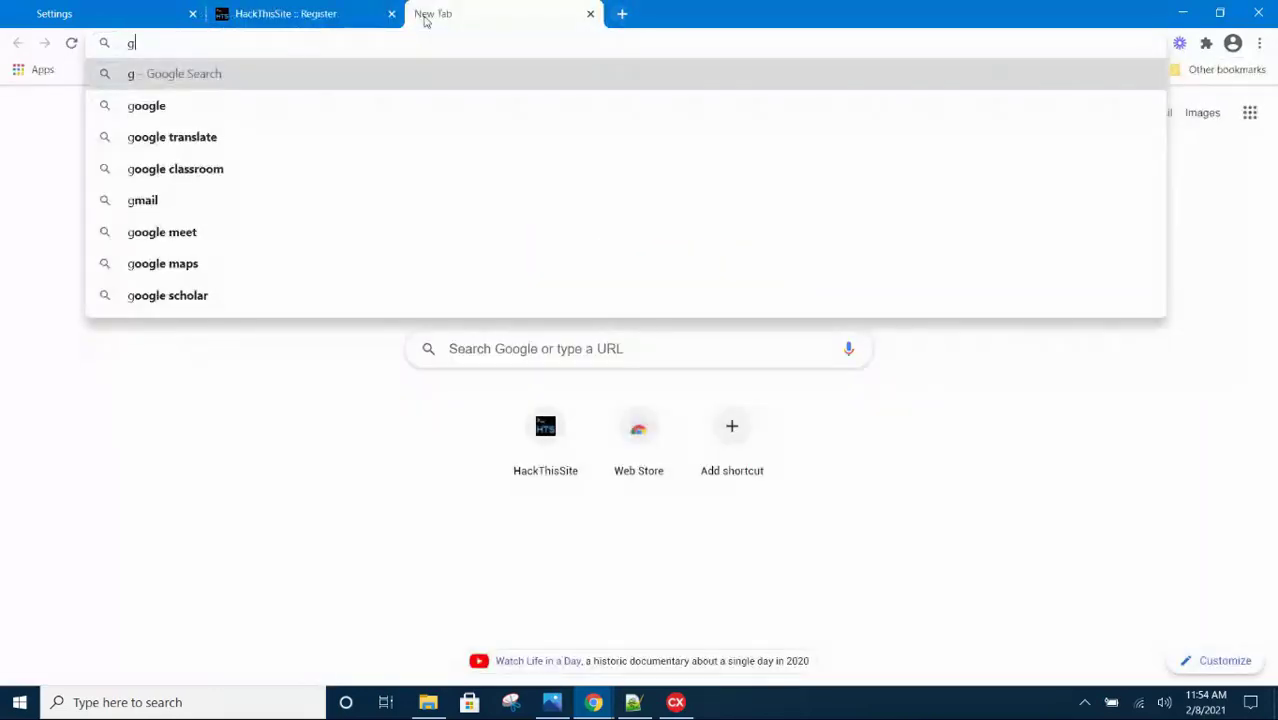
pyautogui.write('mail.com')
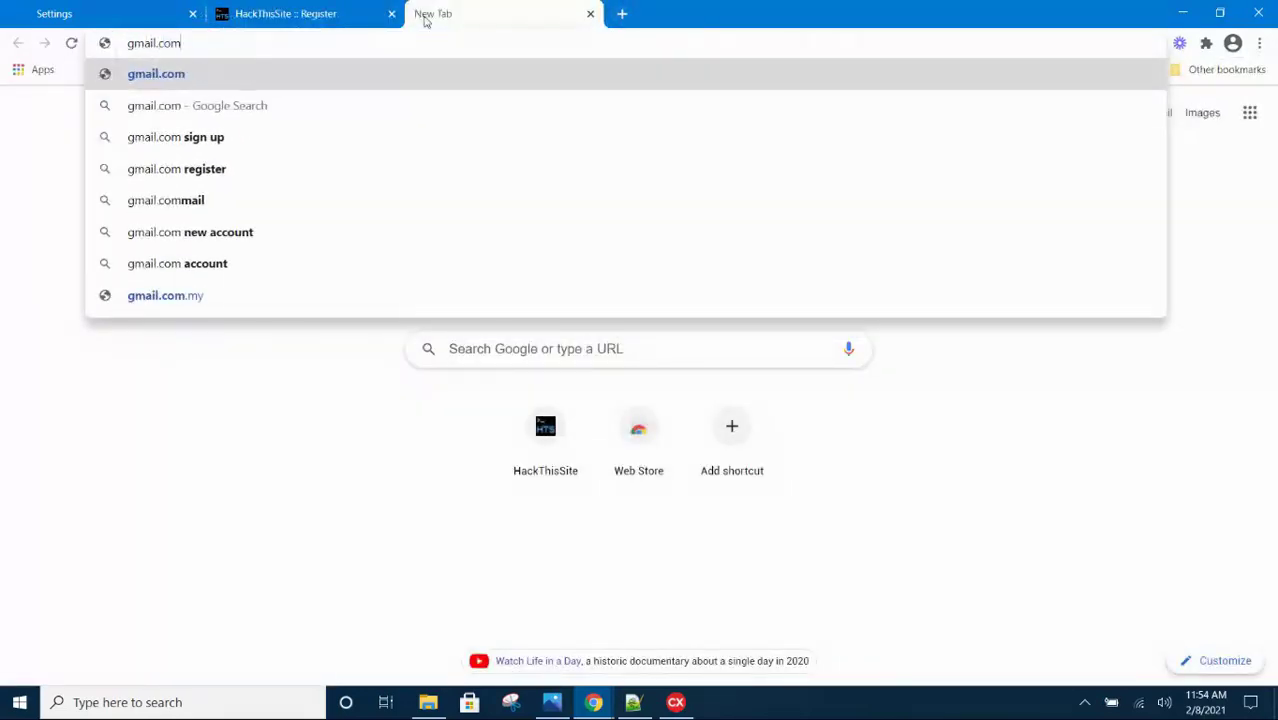
pyautogui.press('Return')
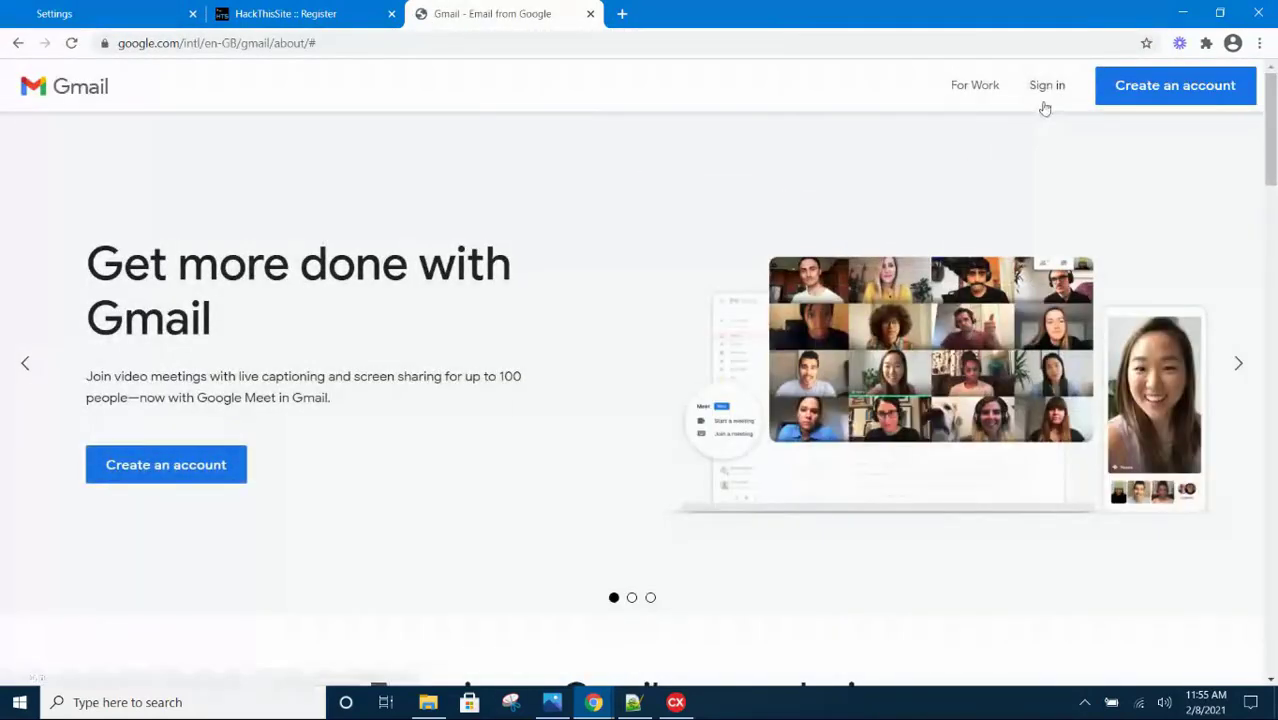
pyautogui.click(1047, 88)
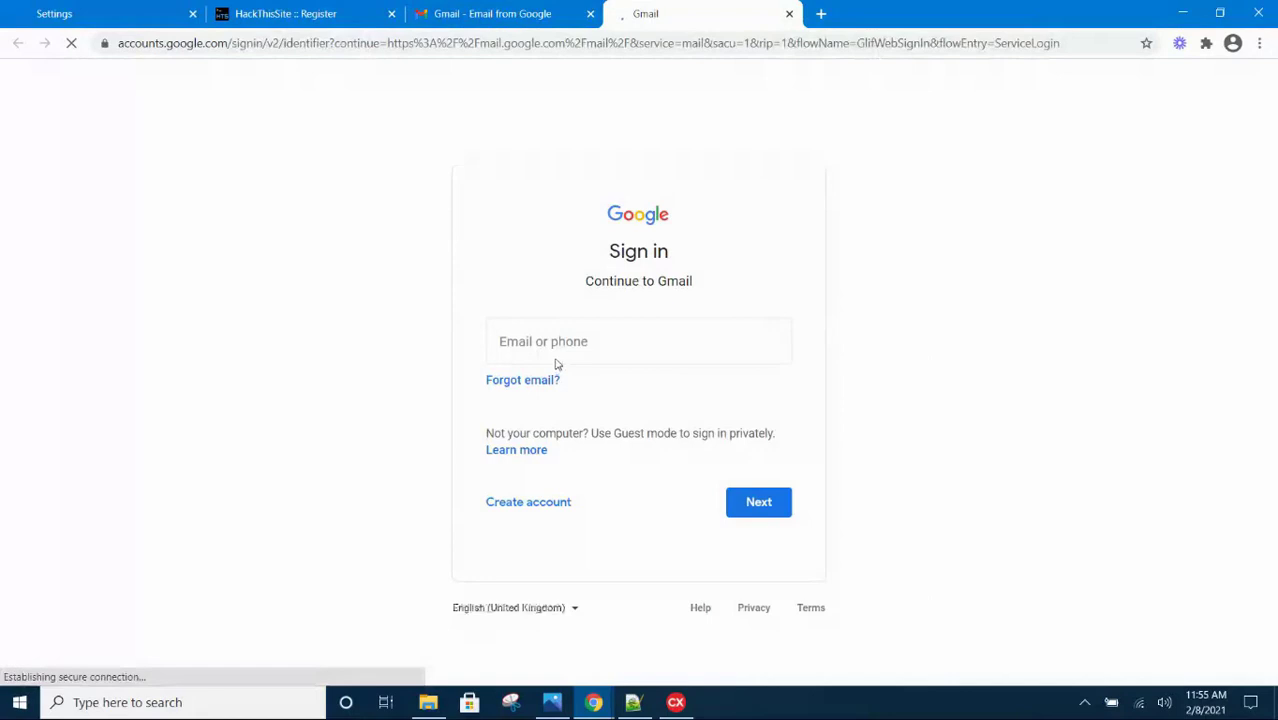
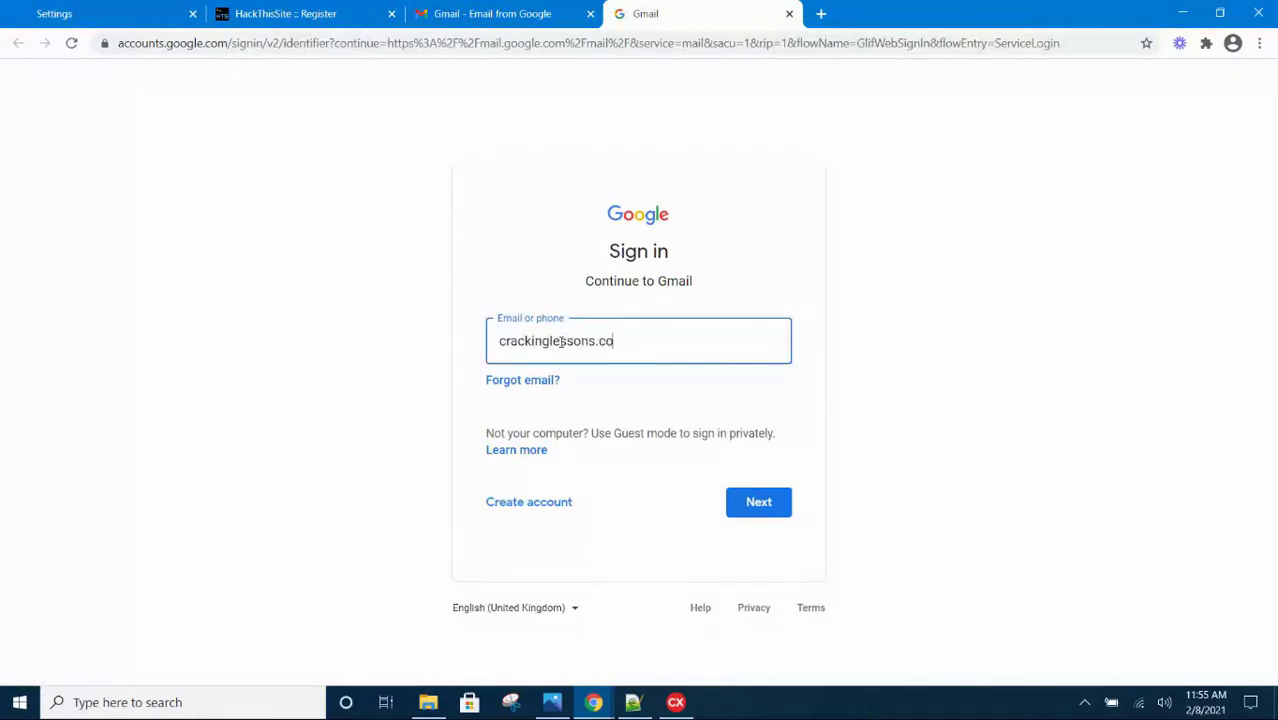
# Sign in with the Gmail address and the account password
pyautogui.click(748, 492)
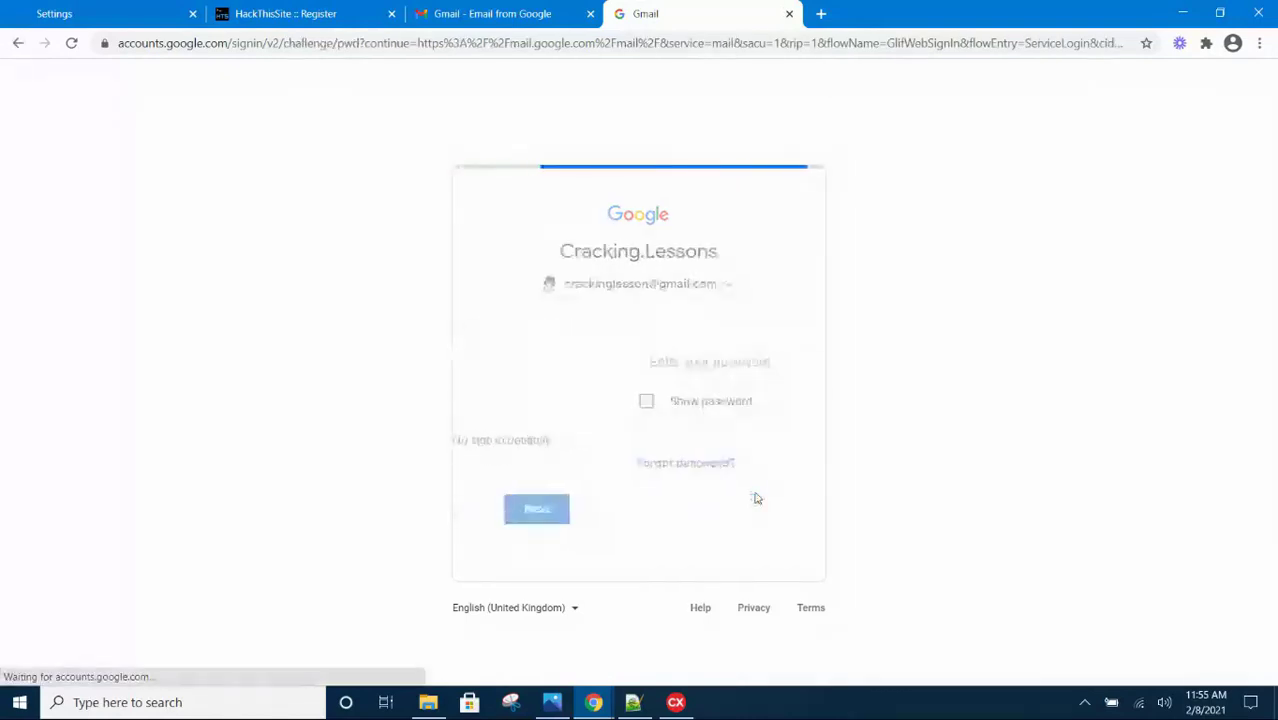
pyautogui.write('p')
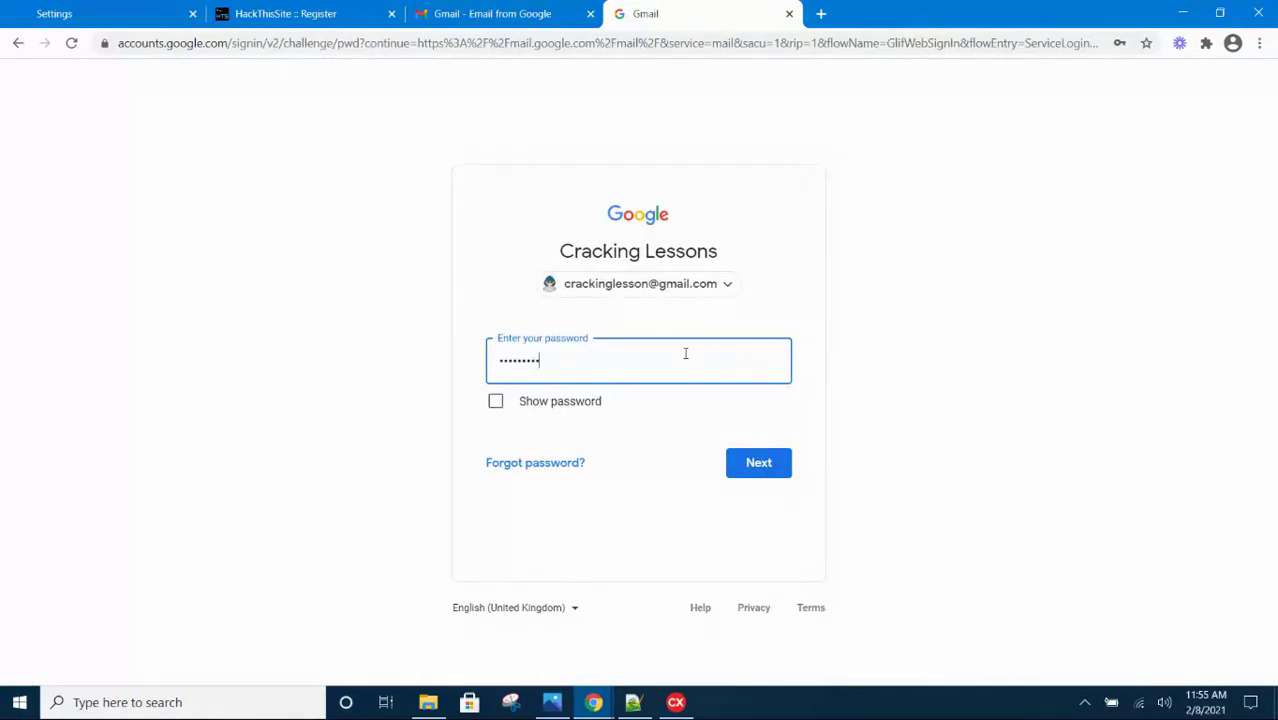
pyautogui.click(763, 473)
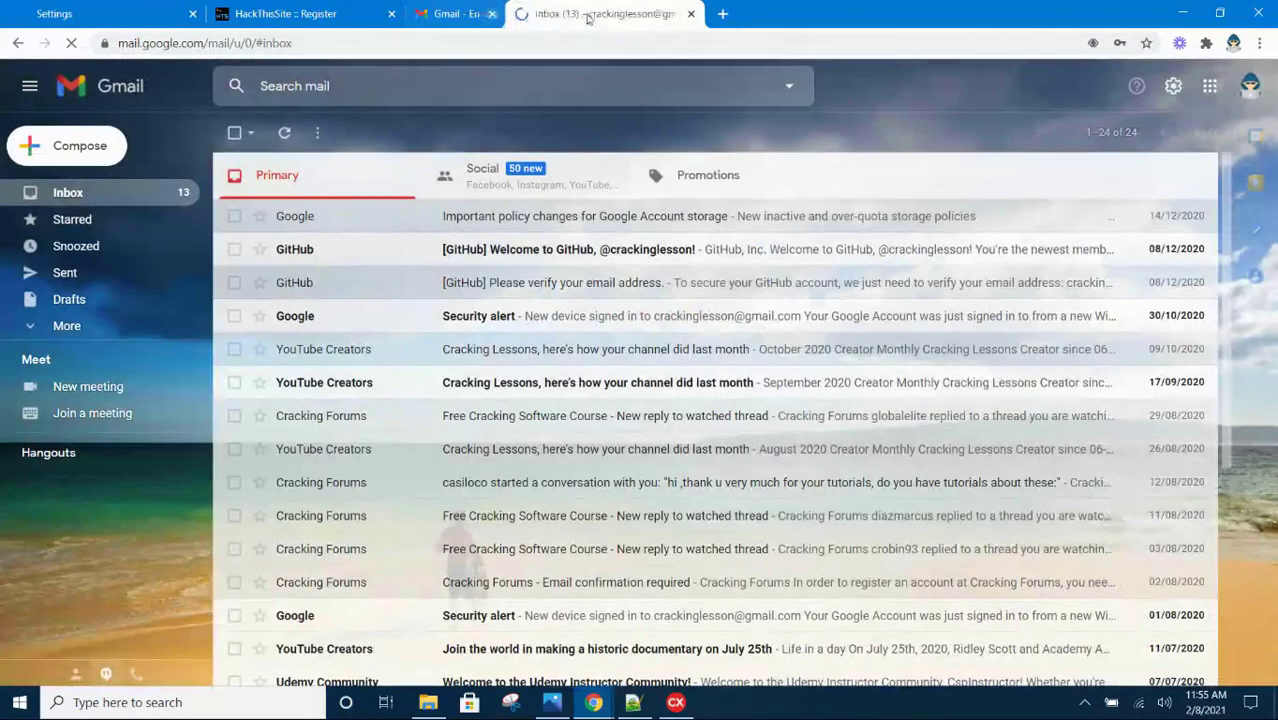
# Close the Gmail welcome tab and highlight the username length requirements on the Register page
pyautogui.click(491, 13)
pyautogui.click(300, 13)
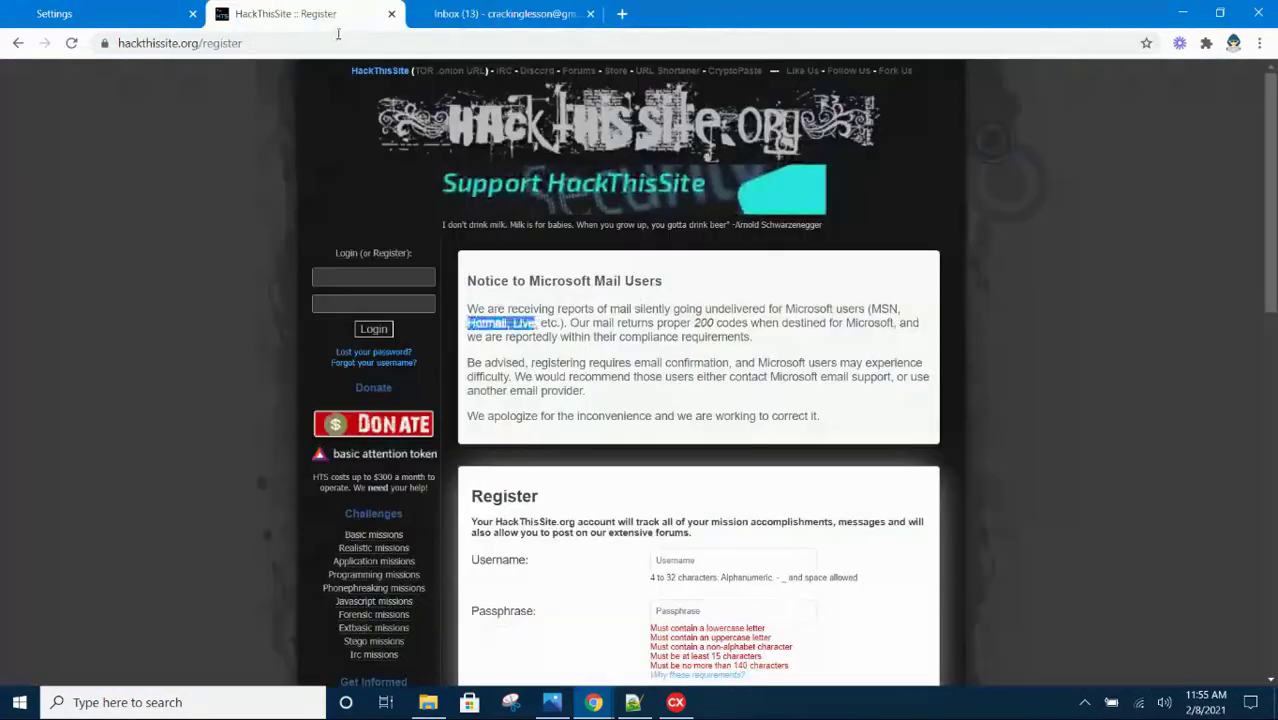
pyautogui.scroll(-2, 588, 449)
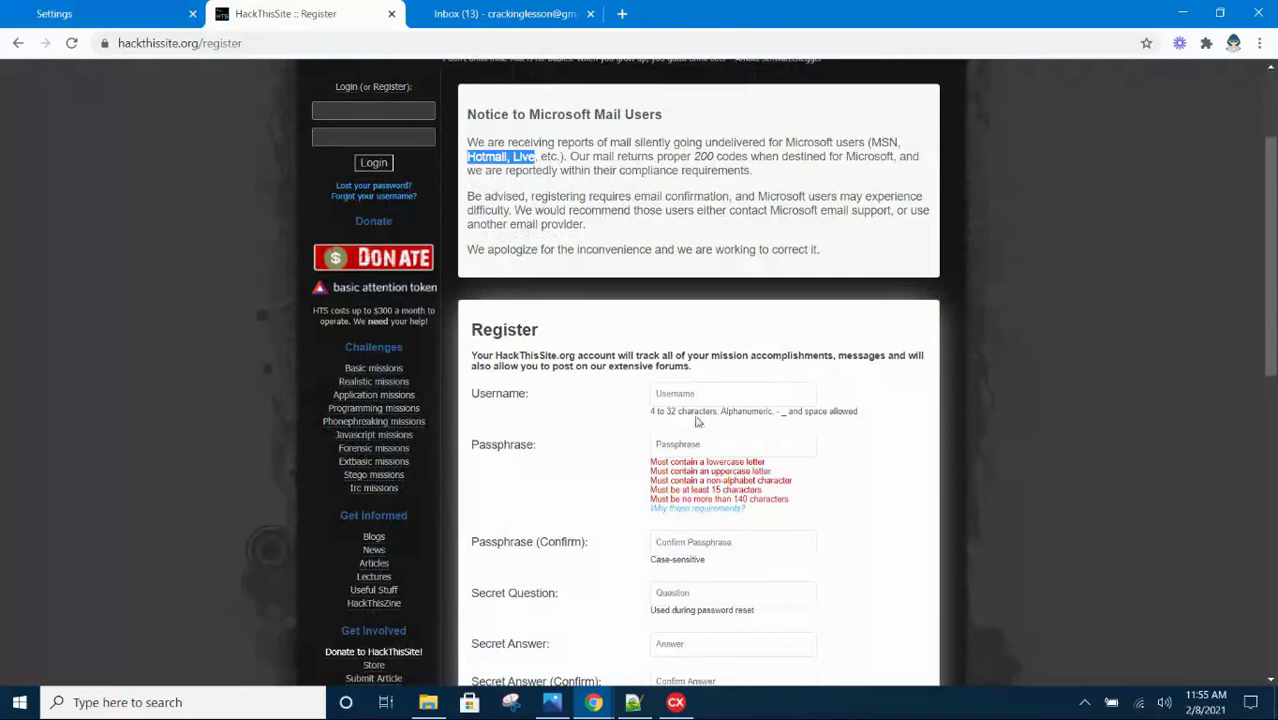
pyautogui.scroll(-1, 587, 415)
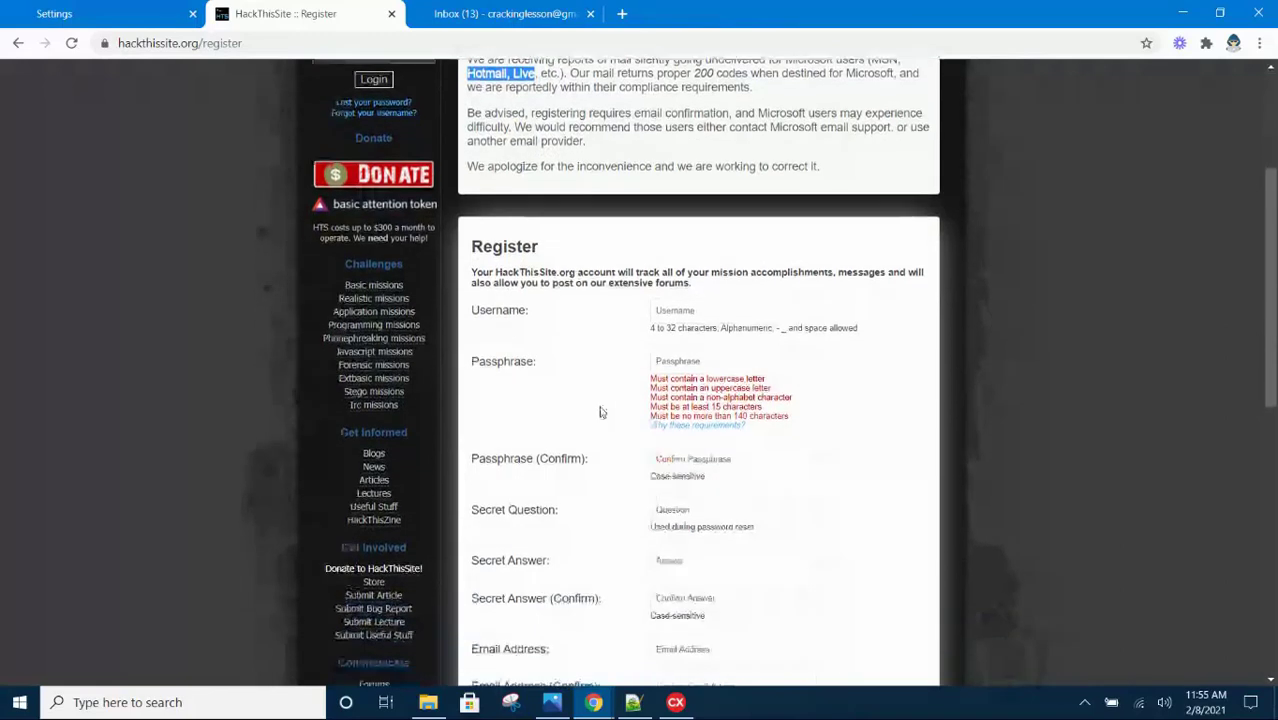
pyautogui.click(651, 333)
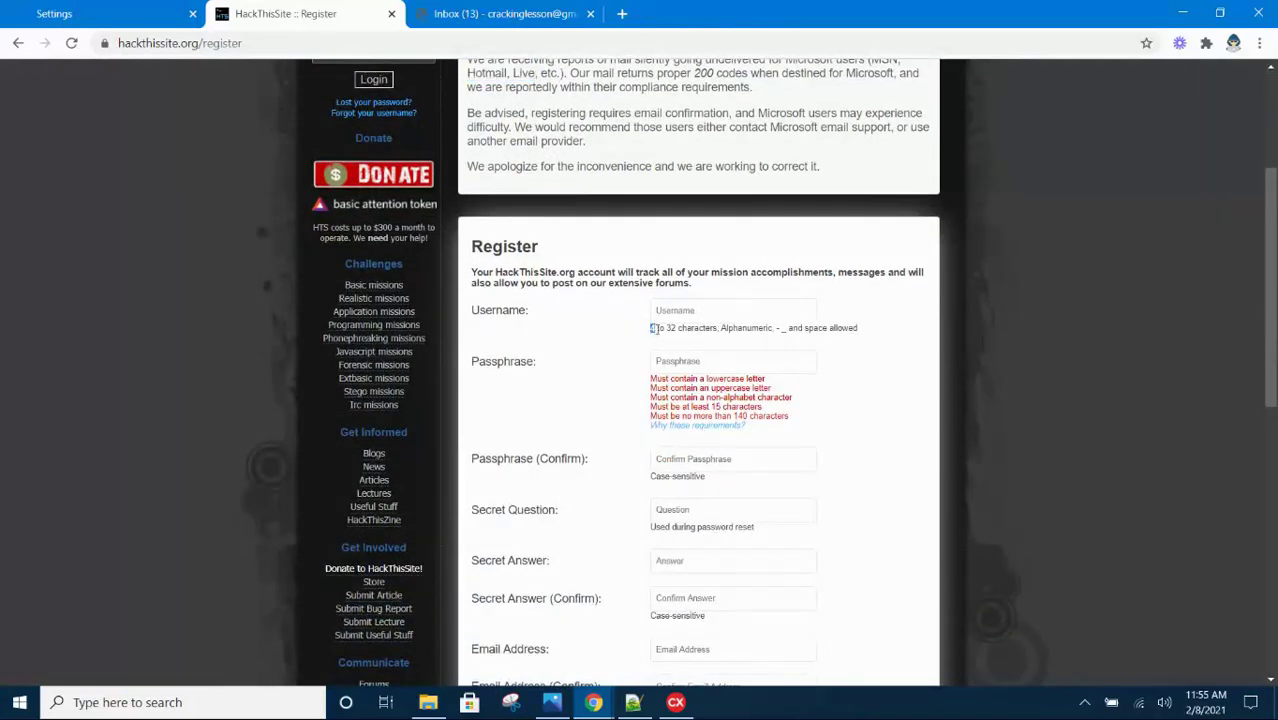
pyautogui.moveTo(652, 328); pyautogui.dragTo(822, 335)
# Paste the username copied from the spreadsheet into the Username field
pyautogui.click(722, 307)
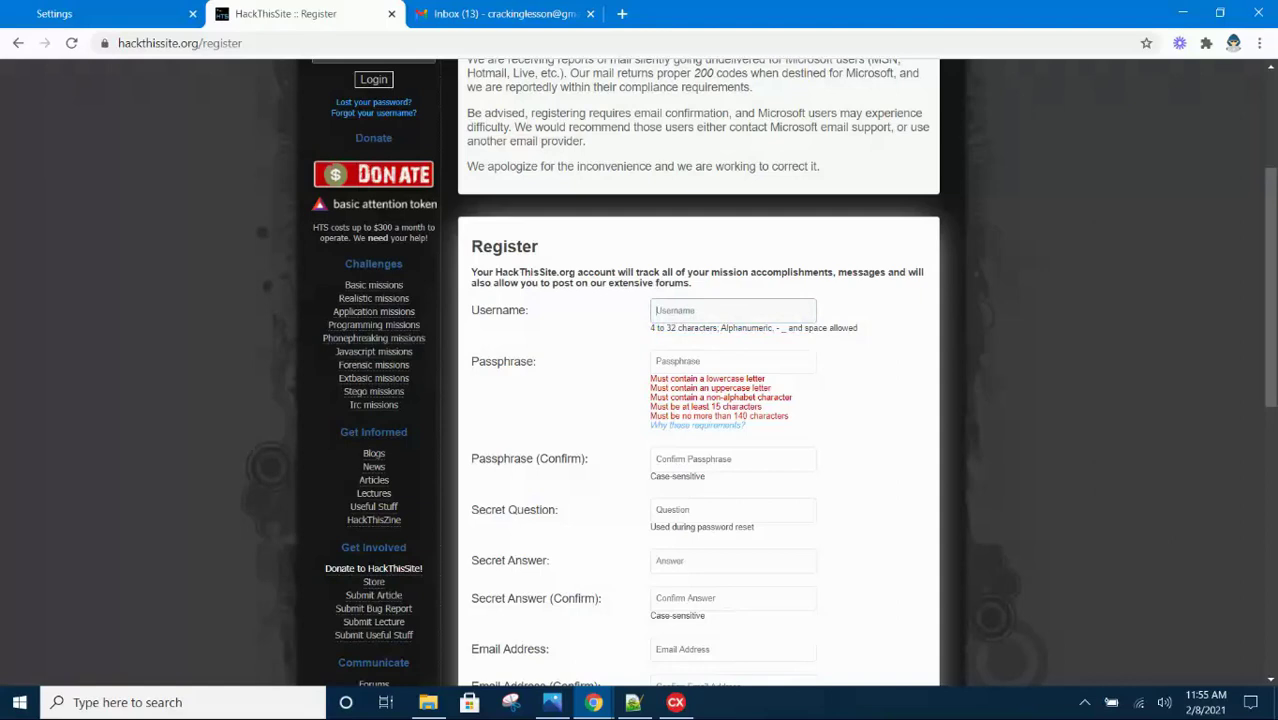
pyautogui.hotkey('alt', 'Tab')
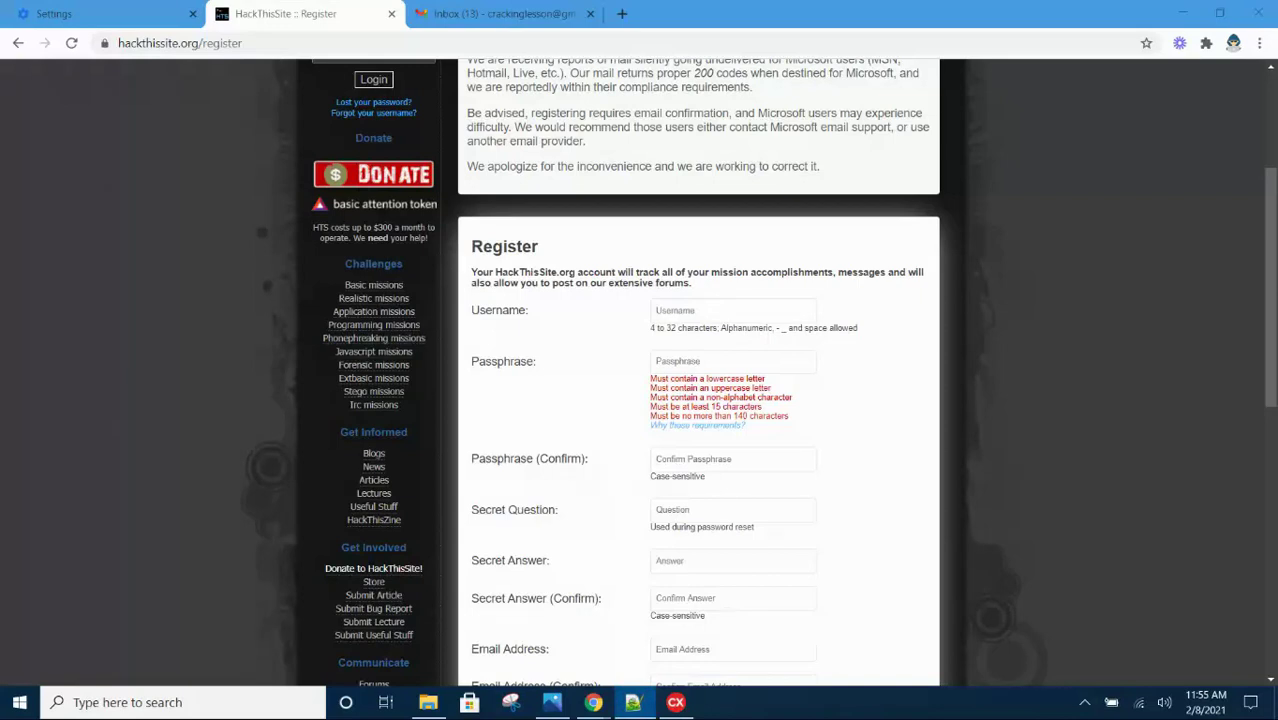
pyautogui.hotkey('alt', 'Tab')
pyautogui.write('CrackingLessons')
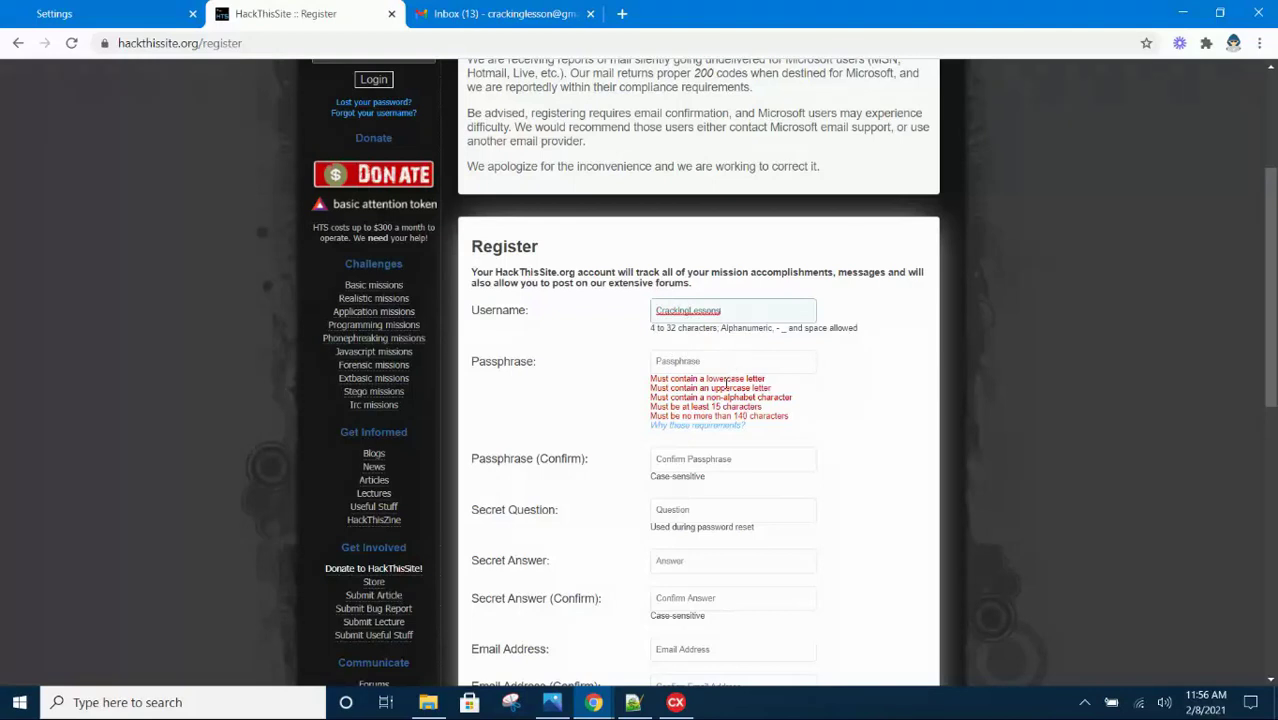
pyautogui.click(702, 365)
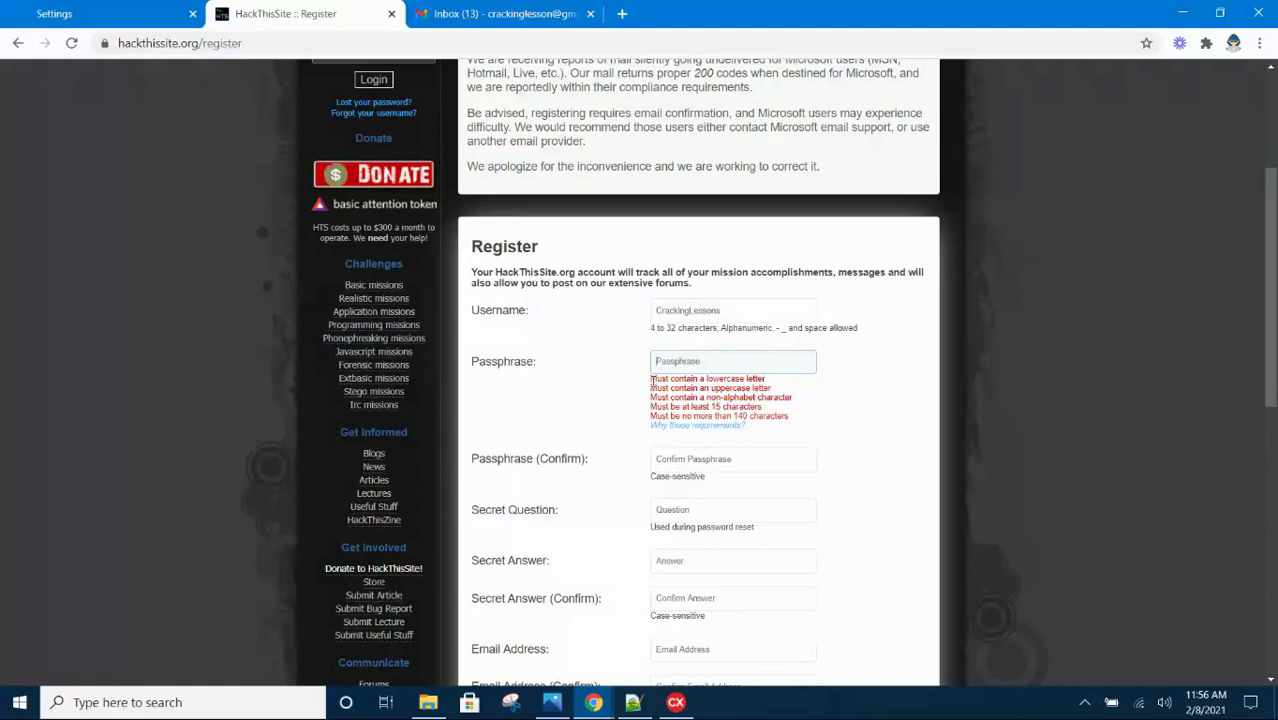
# Type the passphrase into Passphrase and paste it into Passphrase (Confirm)
pyautogui.moveTo(652, 382); pyautogui.dragTo(786, 414)
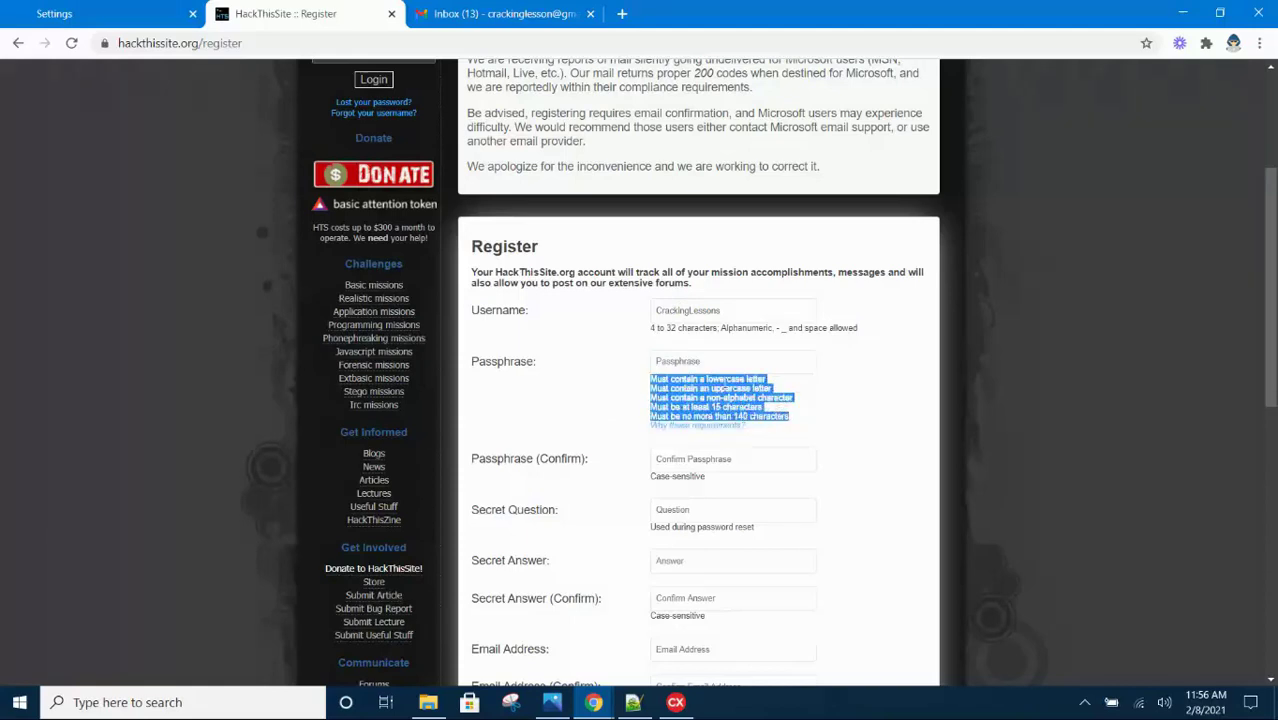
pyautogui.click(715, 362)
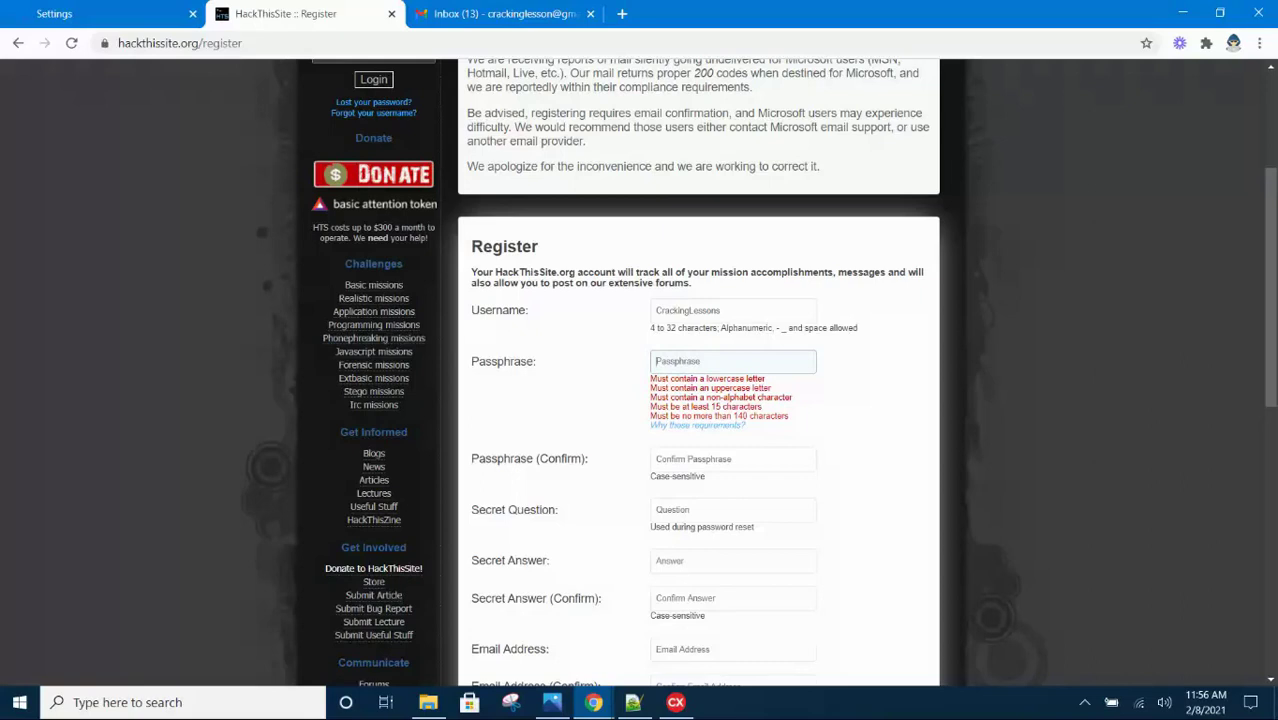
pyautogui.hotkey('alt', 'Tab')
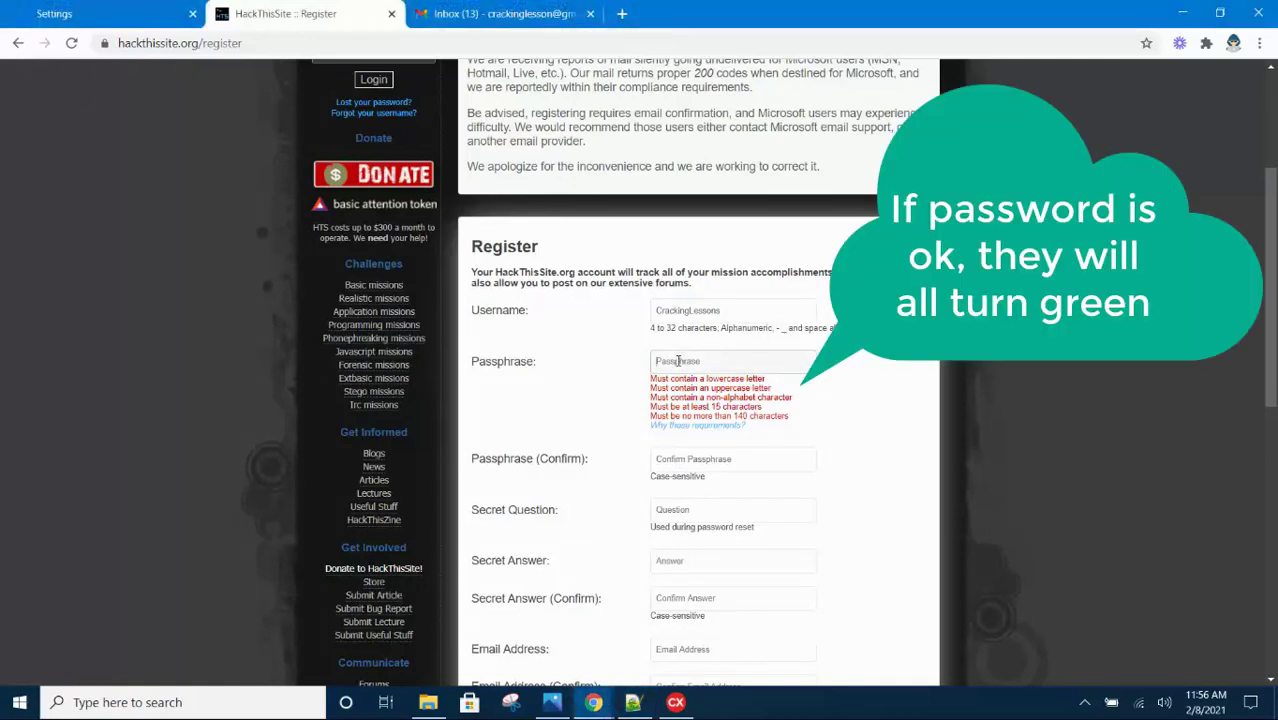
pyautogui.click(678, 361)
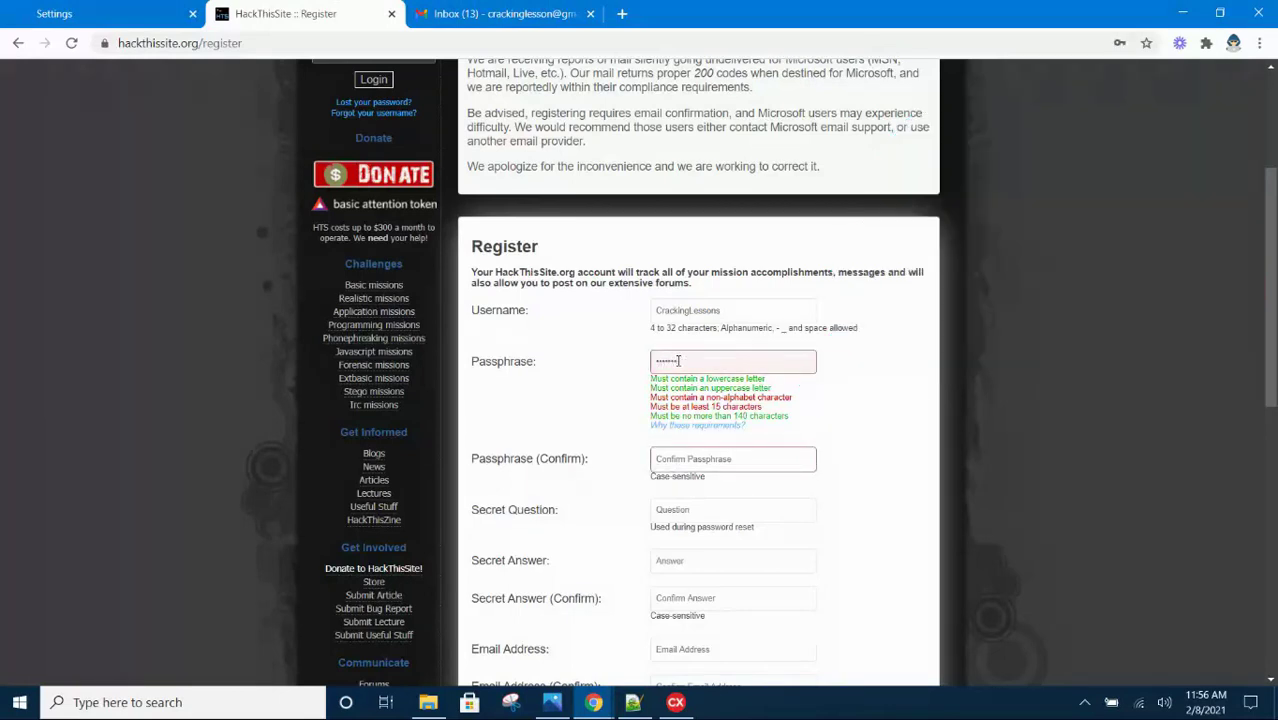
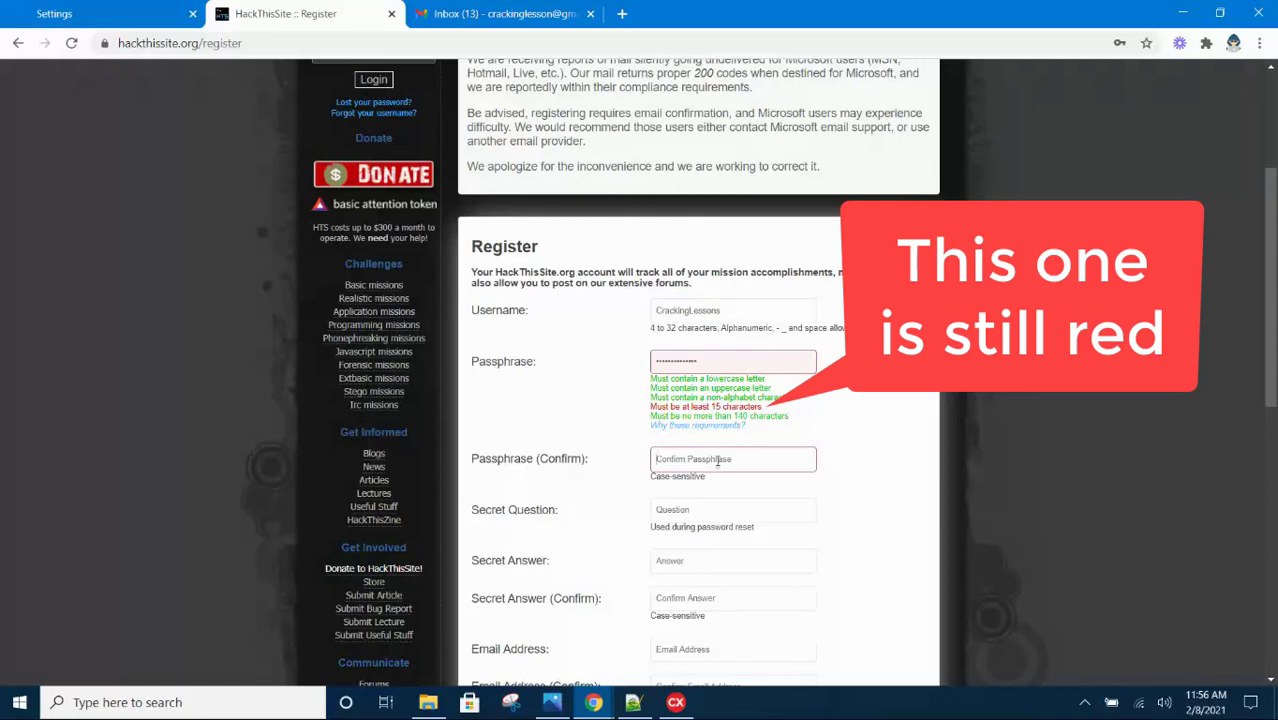
pyautogui.click(717, 460)
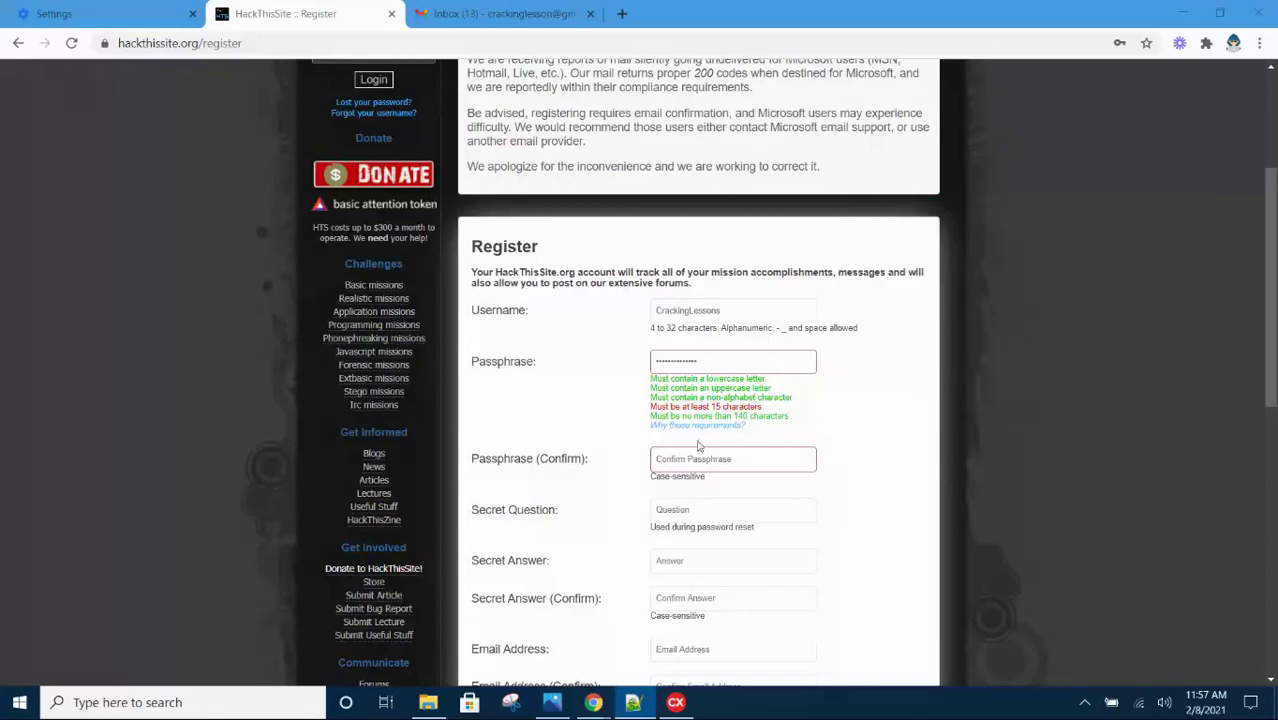
pyautogui.click(663, 458)
pyautogui.hotkey('ctrl', 'v')
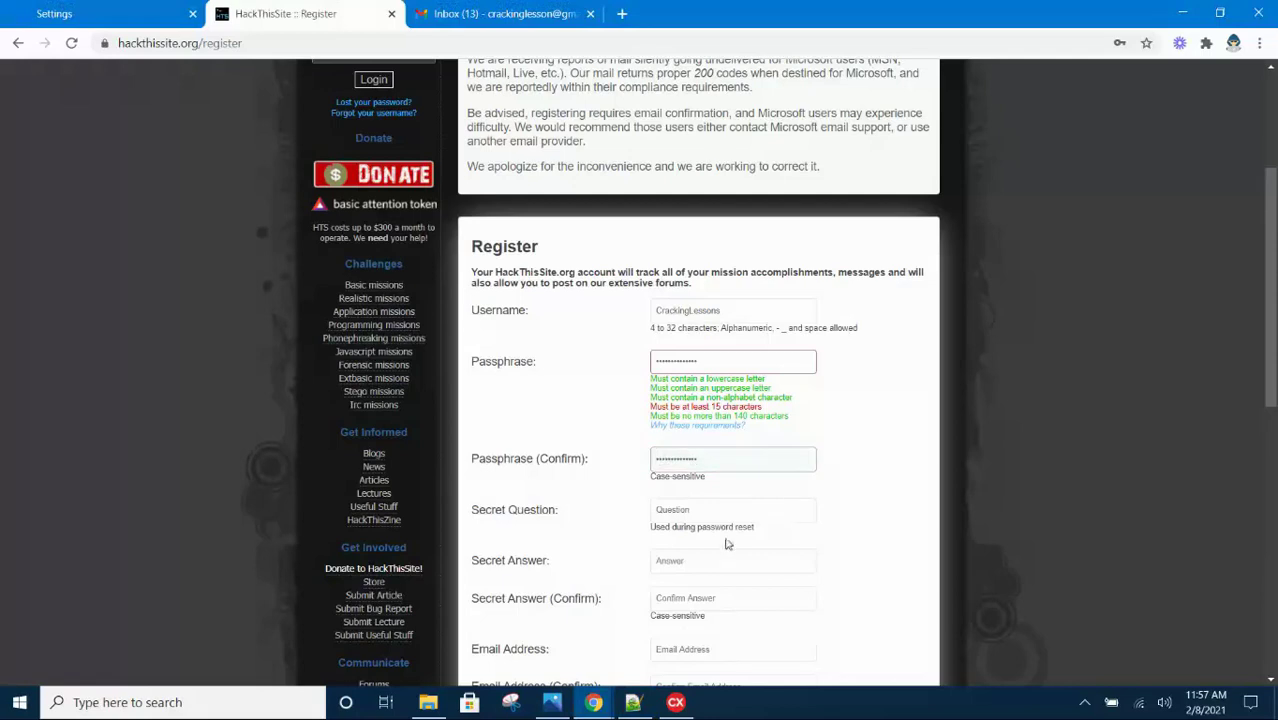
# Set the secret question to Favourite Color
pyautogui.scroll(-1, 729, 542)
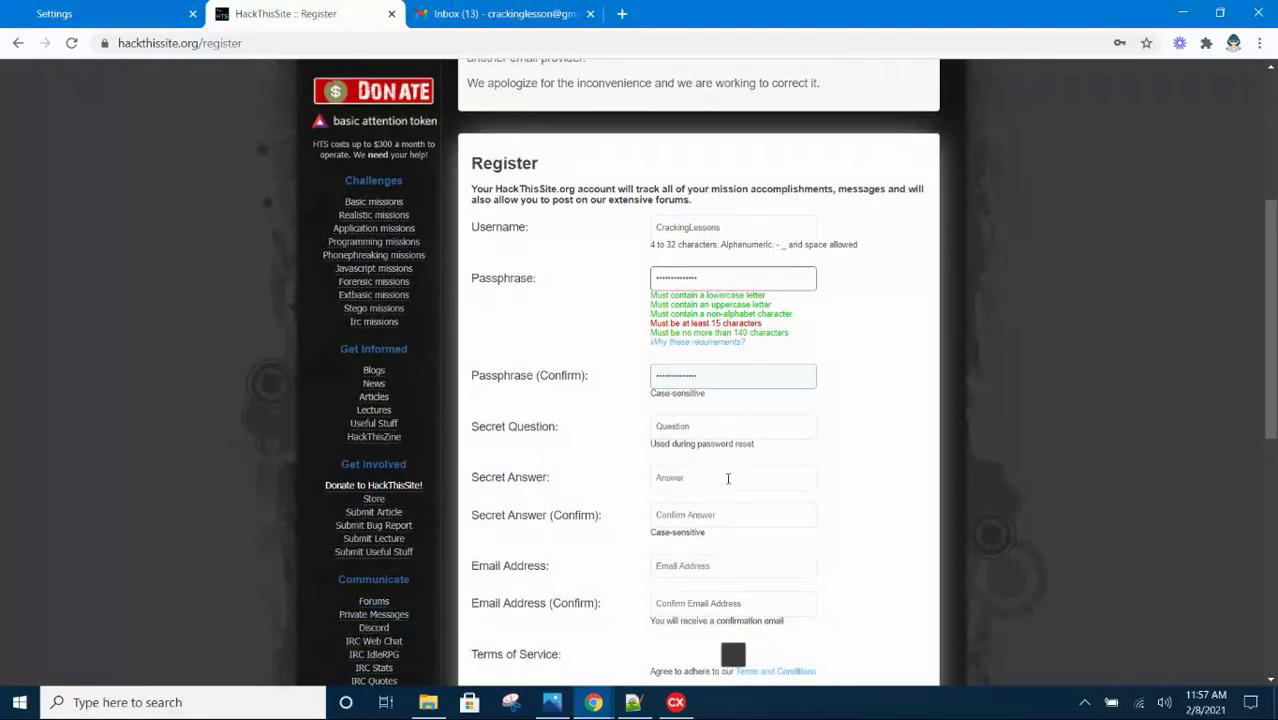
pyautogui.click(688, 428)
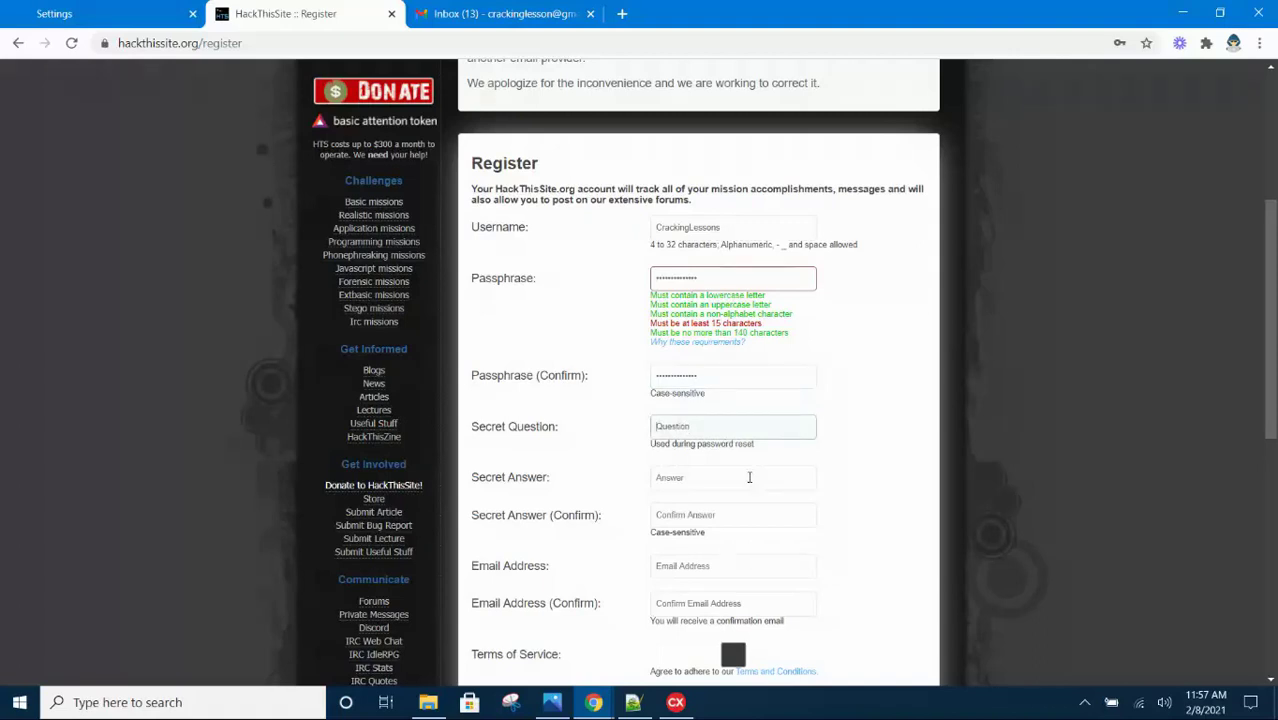
pyautogui.write('Wha')
pyautogui.press('BackSpace')
pyautogui.press('BackSpace')
pyautogui.press('BackSpace')
pyautogui.write('Fave')
pyautogui.write('urite Colo')
pyautogui.write('r')
# Enter the same secret answer in Secret Answer and Secret Answer (Confirm)
pyautogui.click(747, 478)
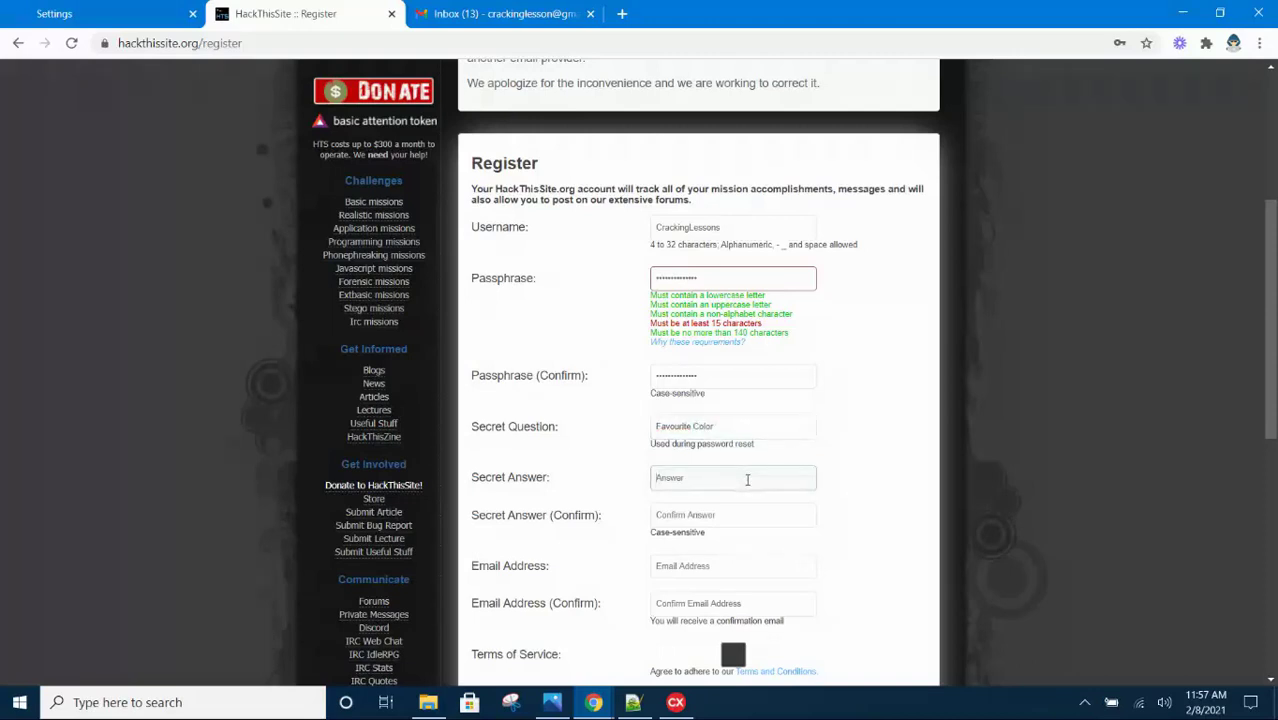
pyautogui.scroll(-1, 747, 478)
pyautogui.click(708, 438)
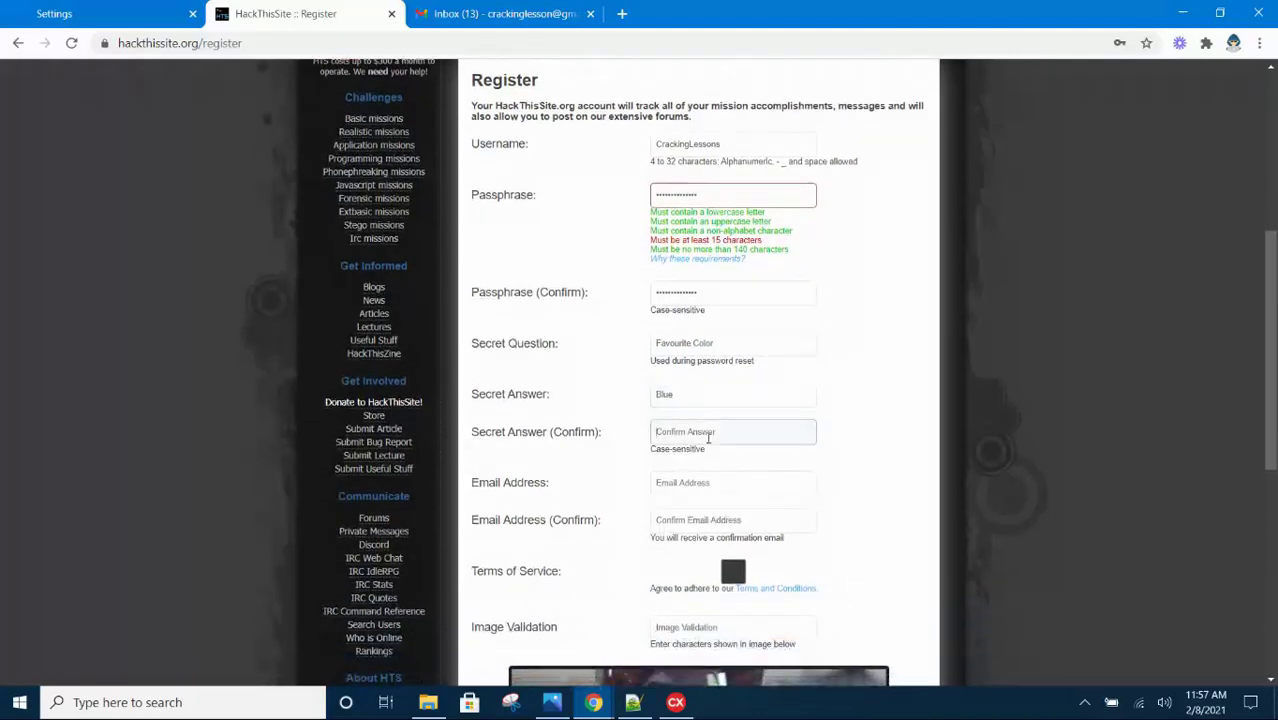
pyautogui.scroll(-1, 708, 438)
pyautogui.click(677, 398)
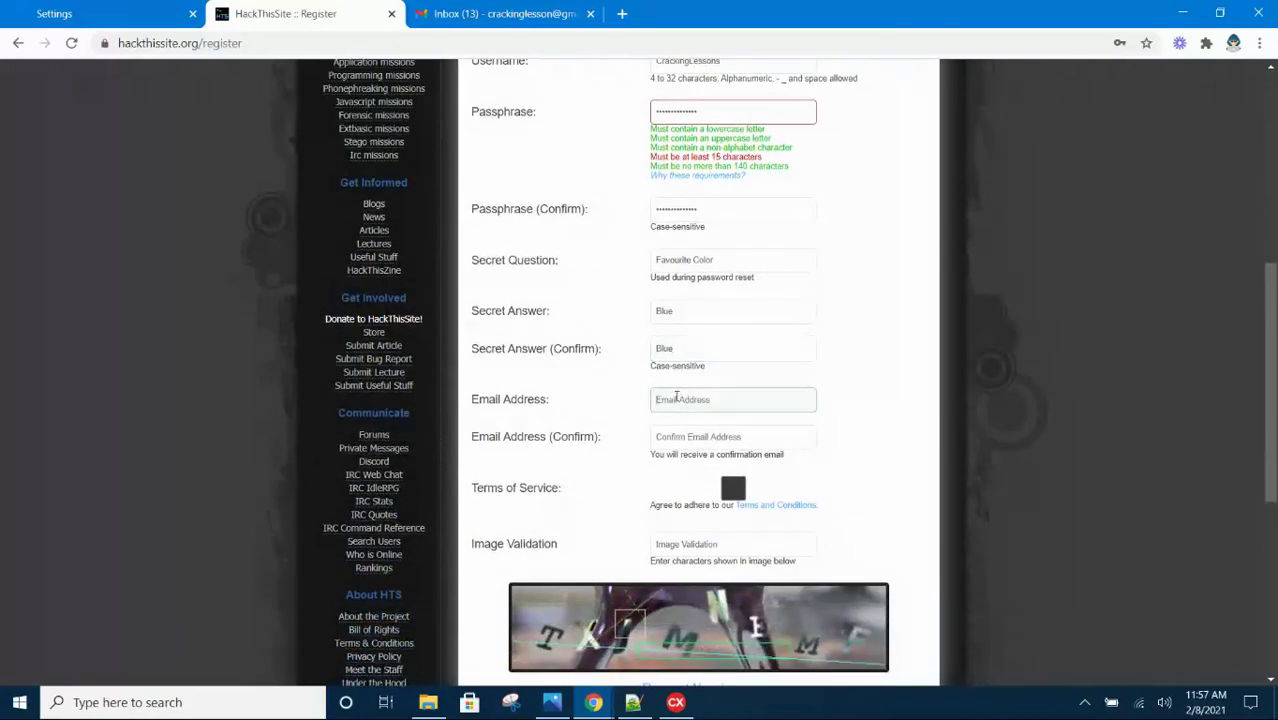
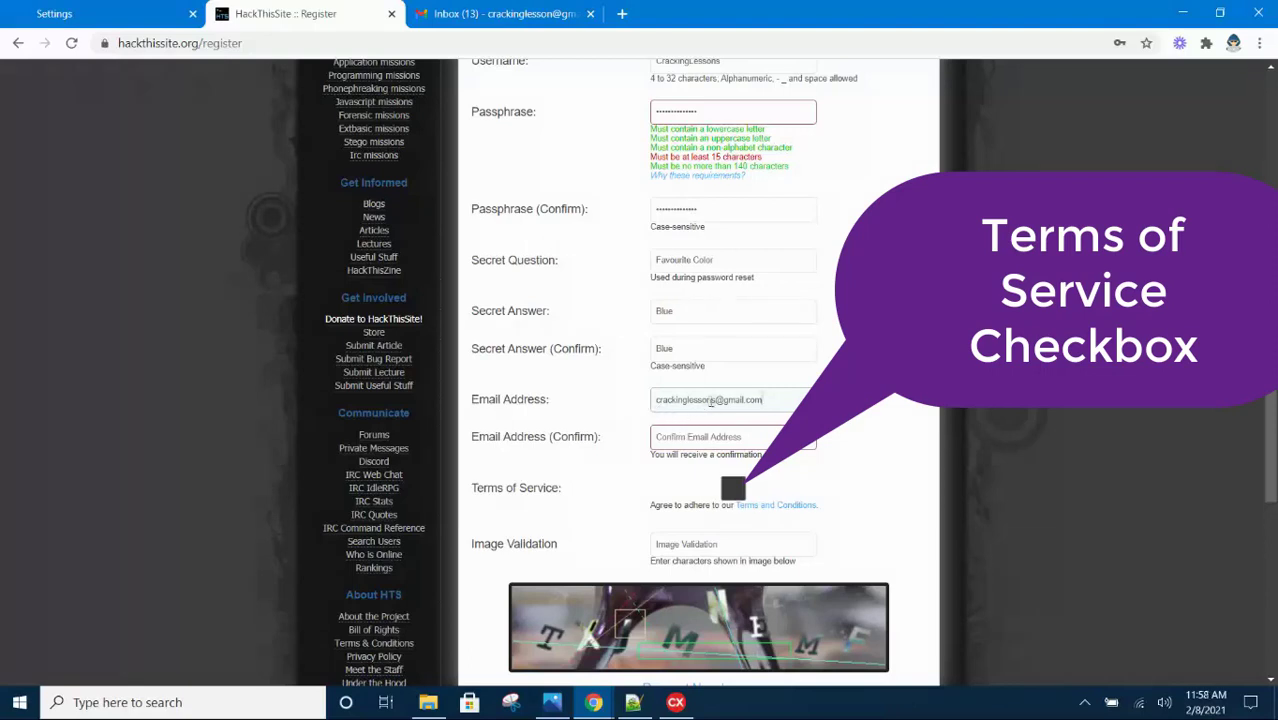
# Enter the Gmail address, remove the extra s before @, and retype it in the confirmation field
pyautogui.click(715, 400)
pyautogui.press('BackSpace')
pyautogui.click(745, 438)
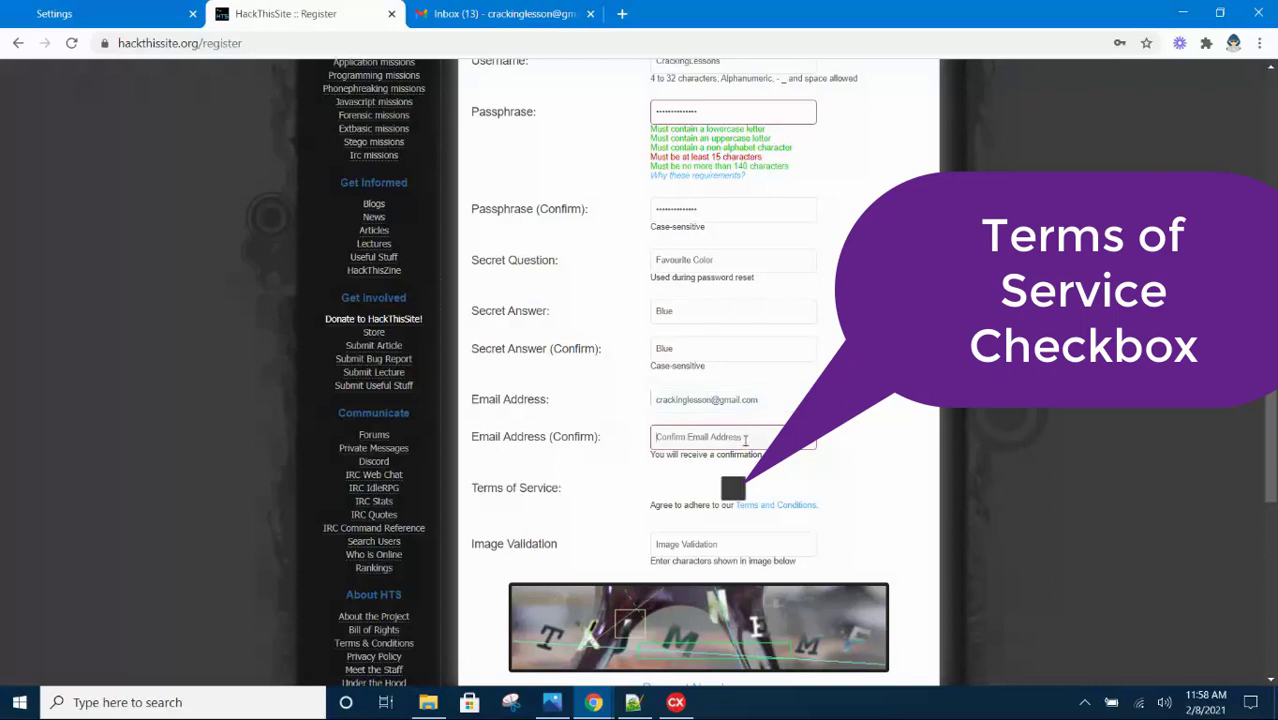
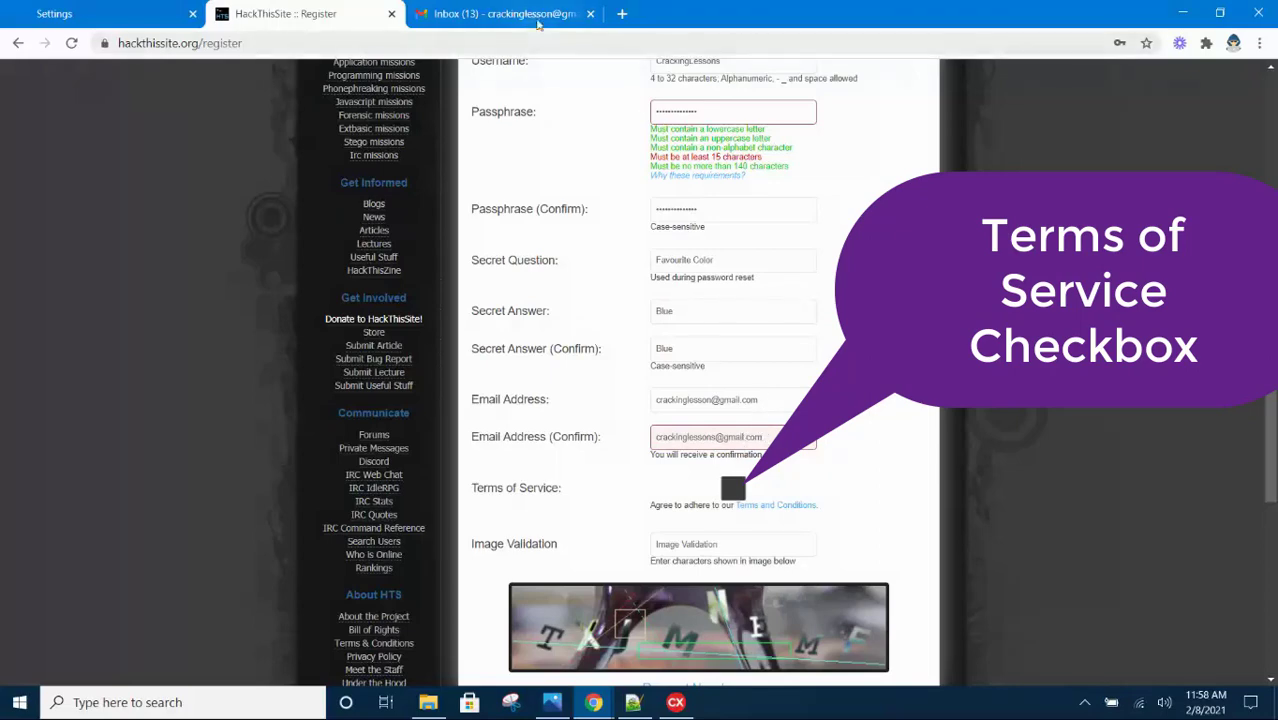
# Copy the account address from Gmail's avatar popup and paste it over the confirmation e-mail
pyautogui.click(548, 22)
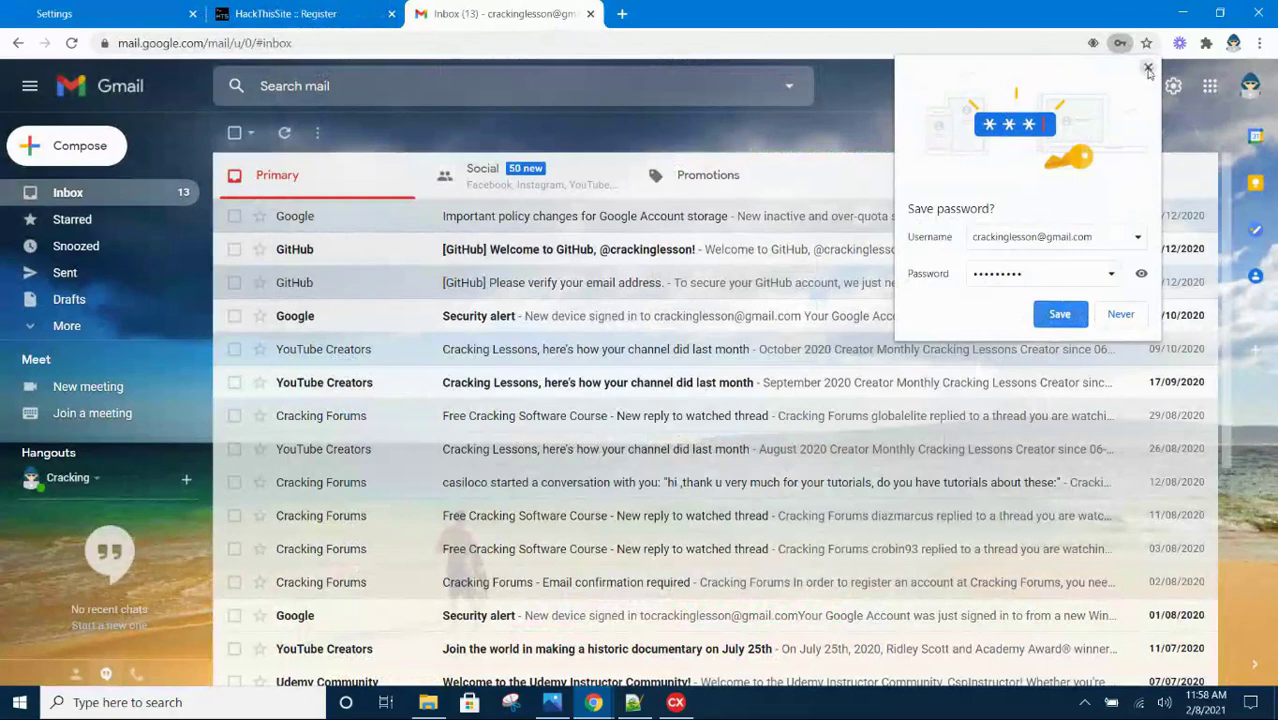
pyautogui.click(1147, 67)
pyautogui.click(1249, 90)
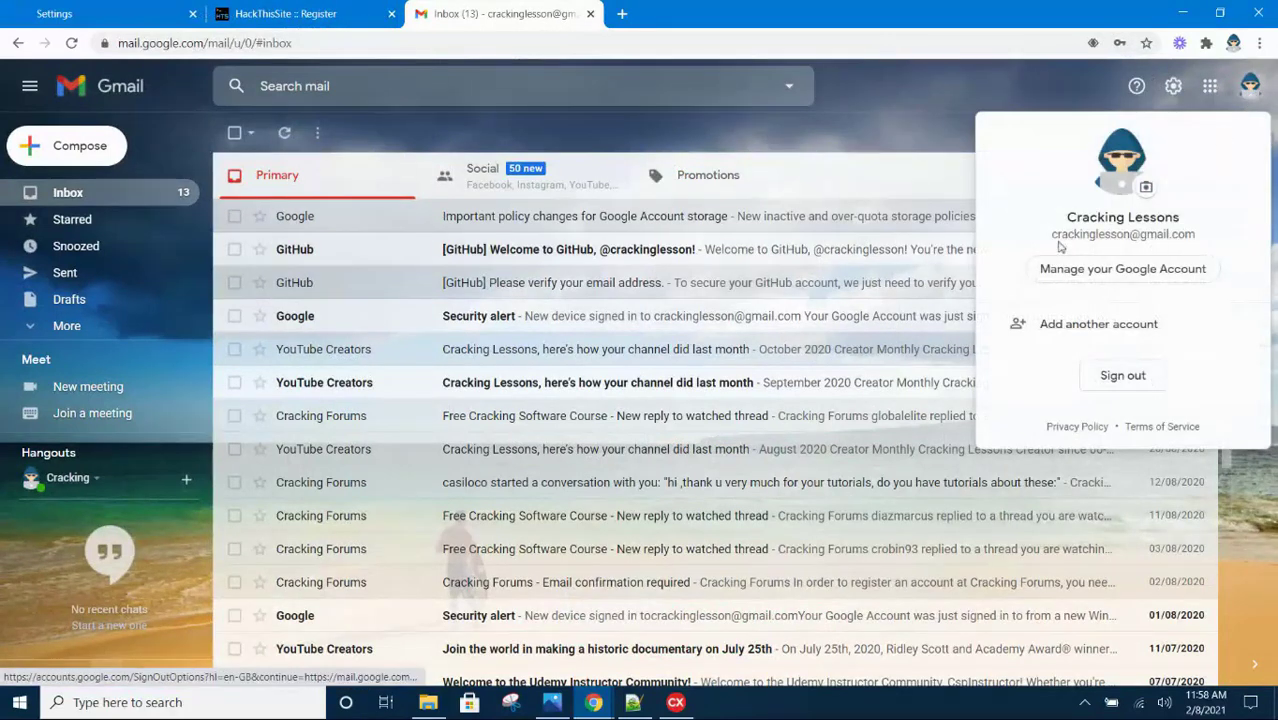
pyautogui.moveTo(1051, 235); pyautogui.dragTo(1196, 245)
pyautogui.hotkey('ctrl', 'c')
pyautogui.rightClick(1170, 232)
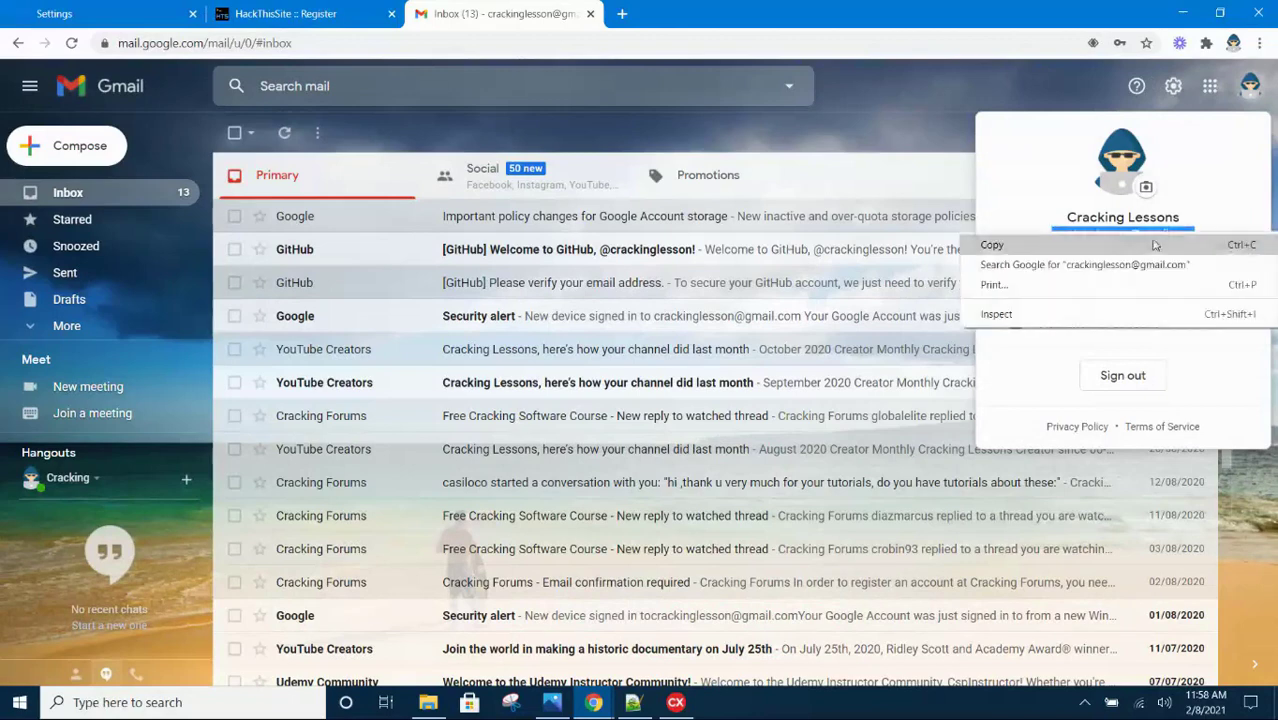
pyautogui.click(1000, 245)
pyautogui.click(314, 20)
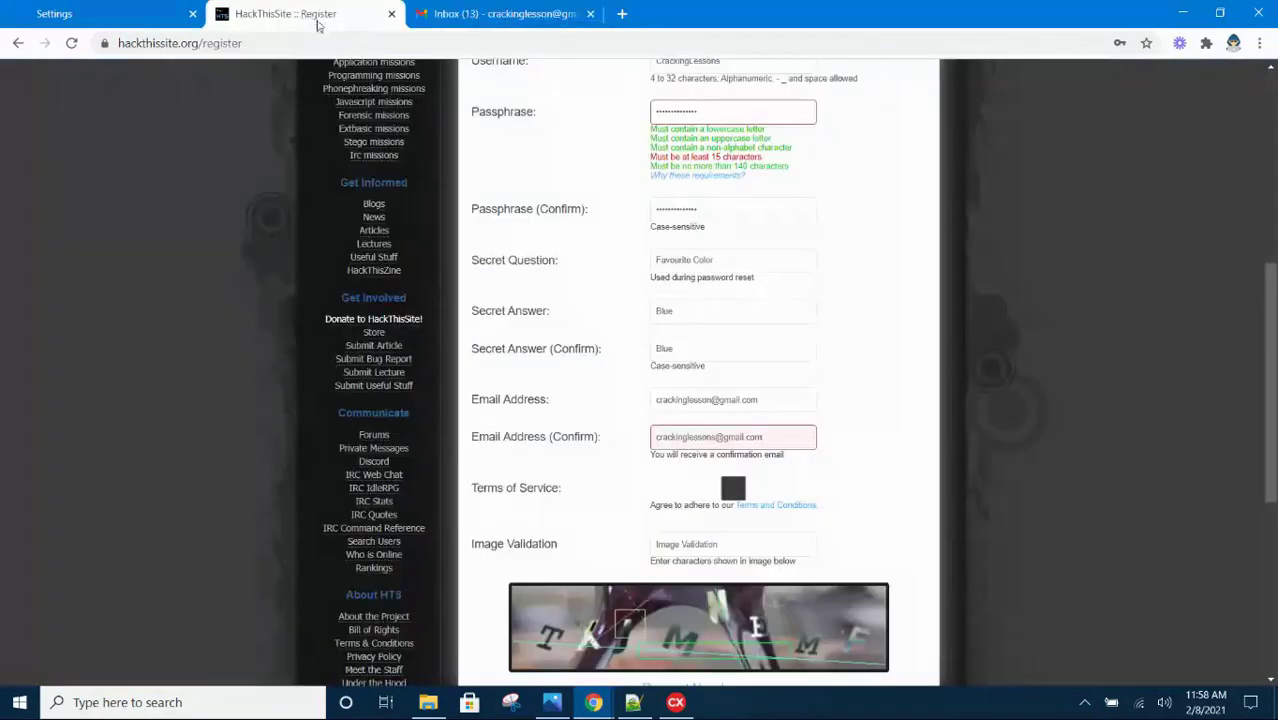
pyautogui.moveTo(773, 437); pyautogui.dragTo(604, 434)
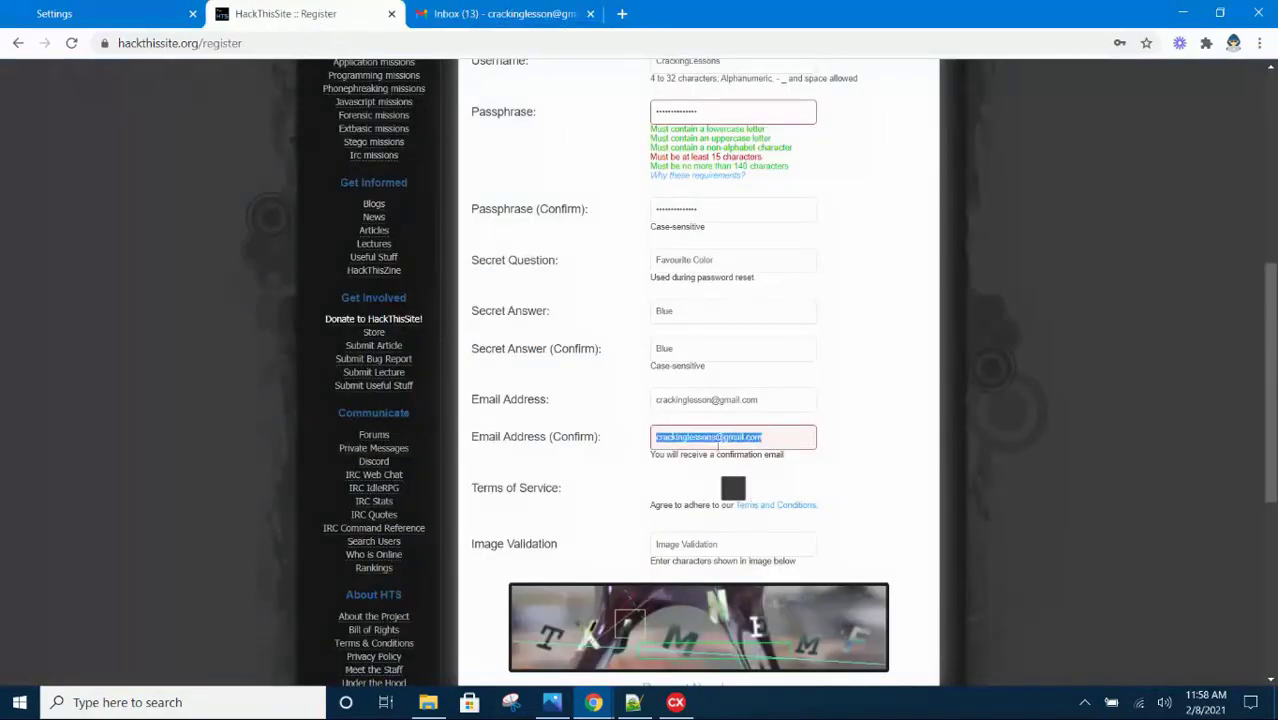
pyautogui.hotkey('ctrl', 'v')
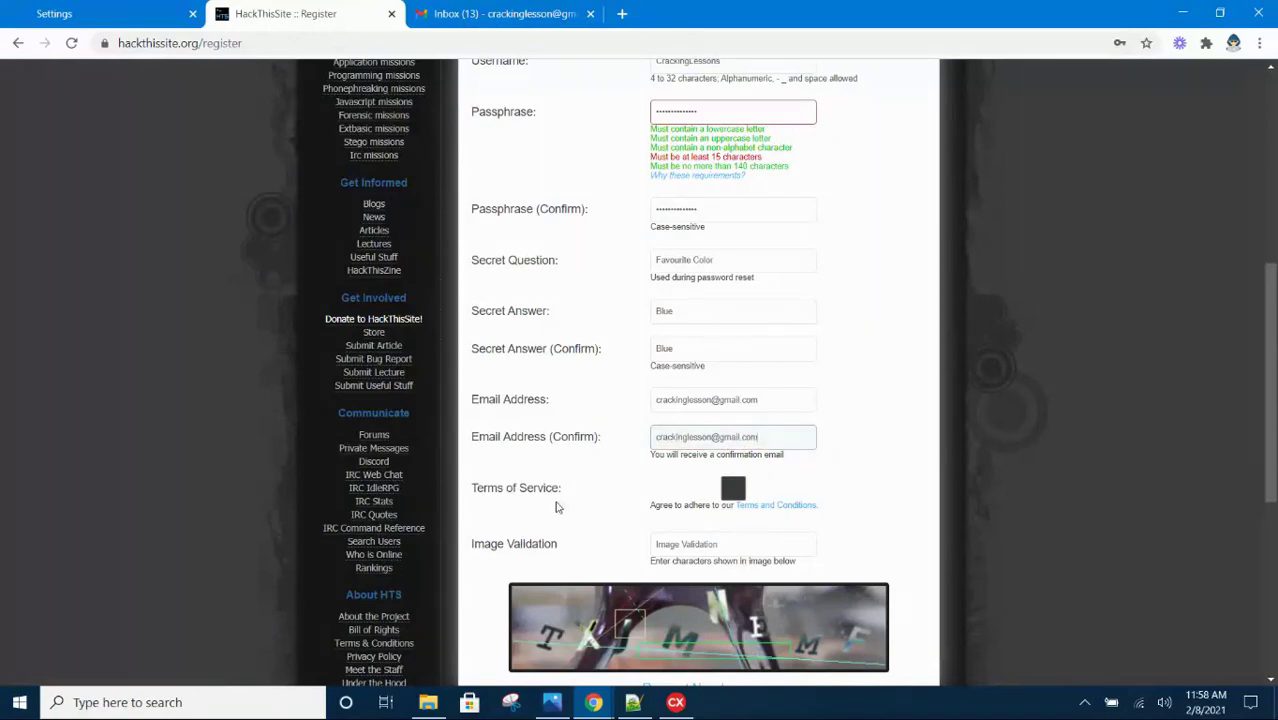
# Begin entering the captcha code TXJM… into the Image Validation field
pyautogui.scroll(-1, 560, 505)
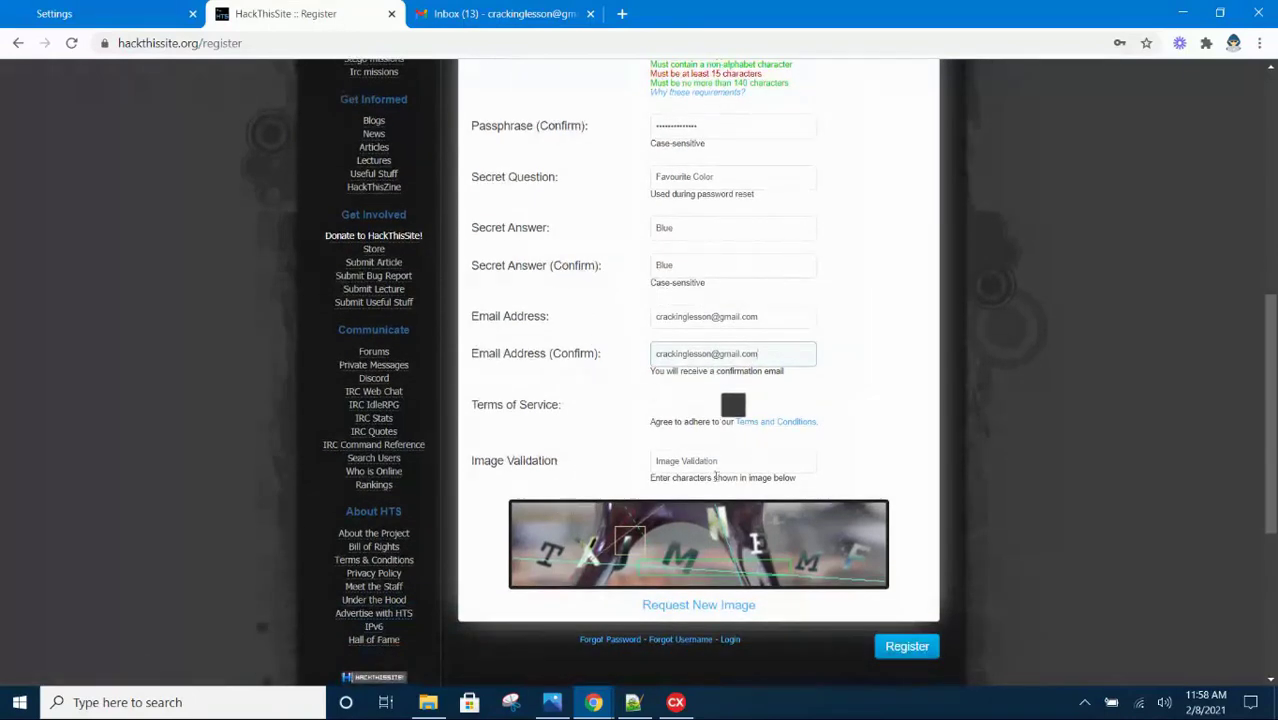
pyautogui.scroll(-1, 760, 366)
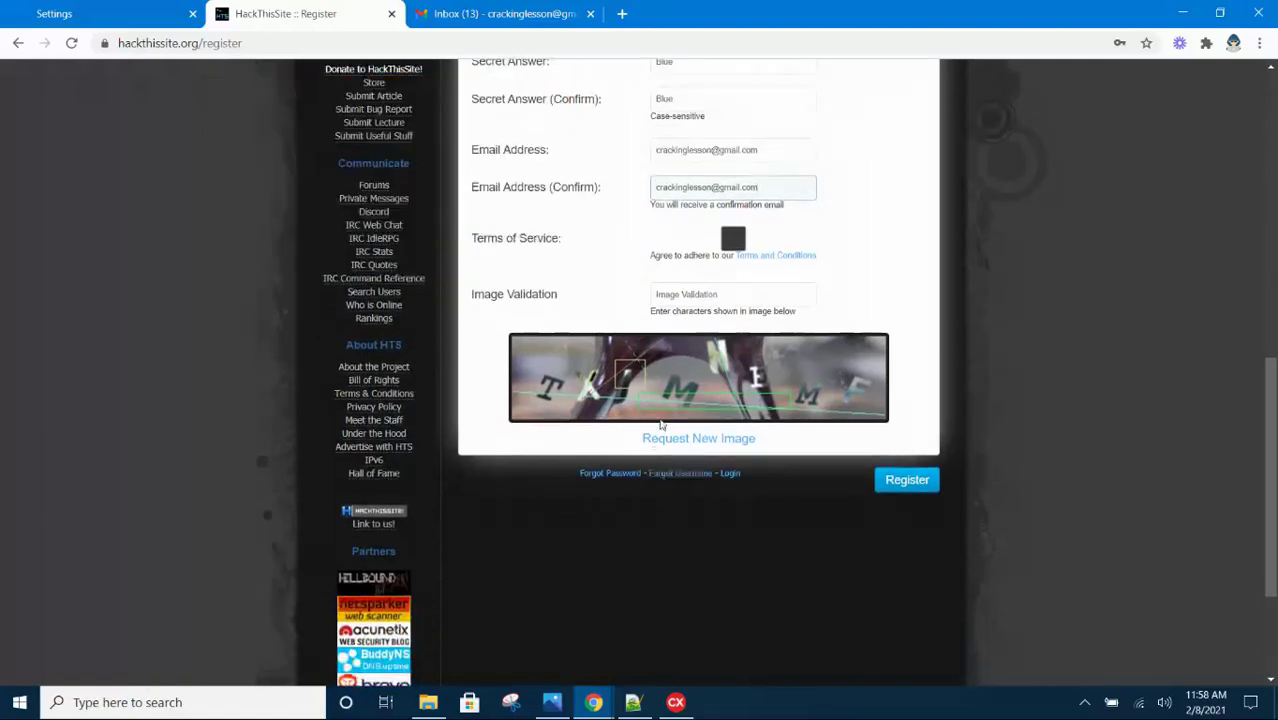
pyautogui.click(663, 376)
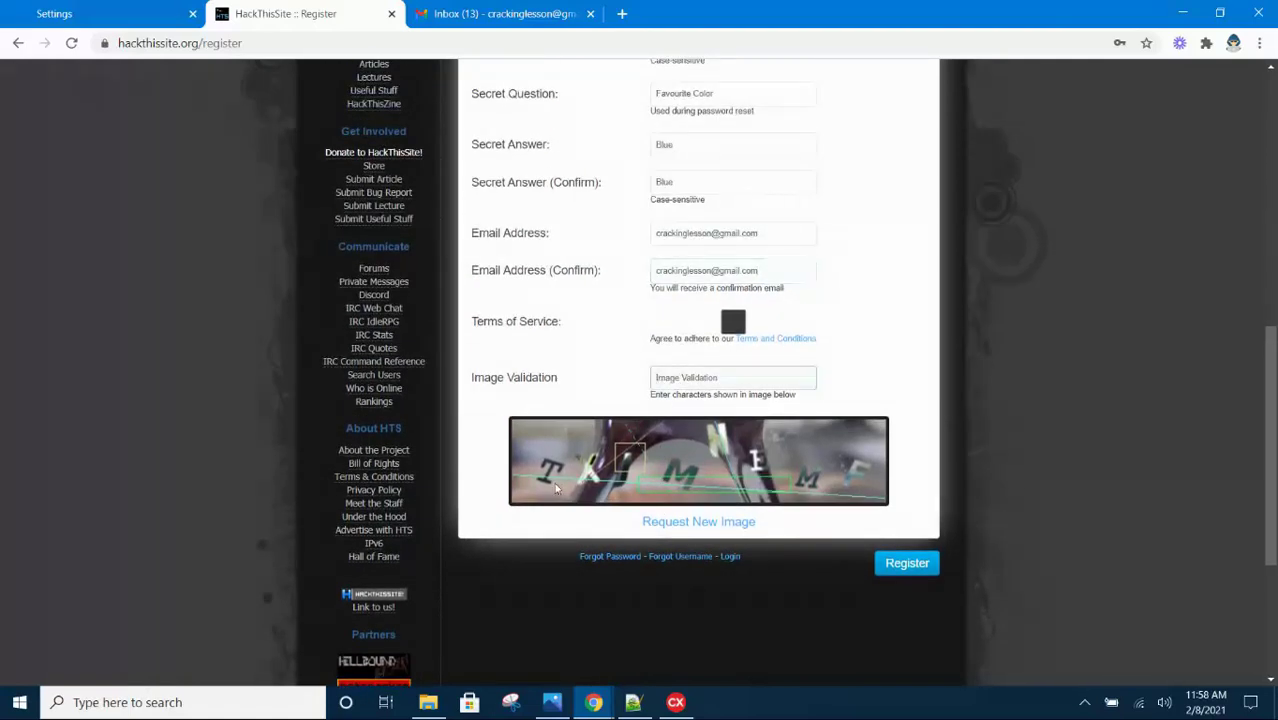
pyautogui.write('TX')
pyautogui.write('JM')
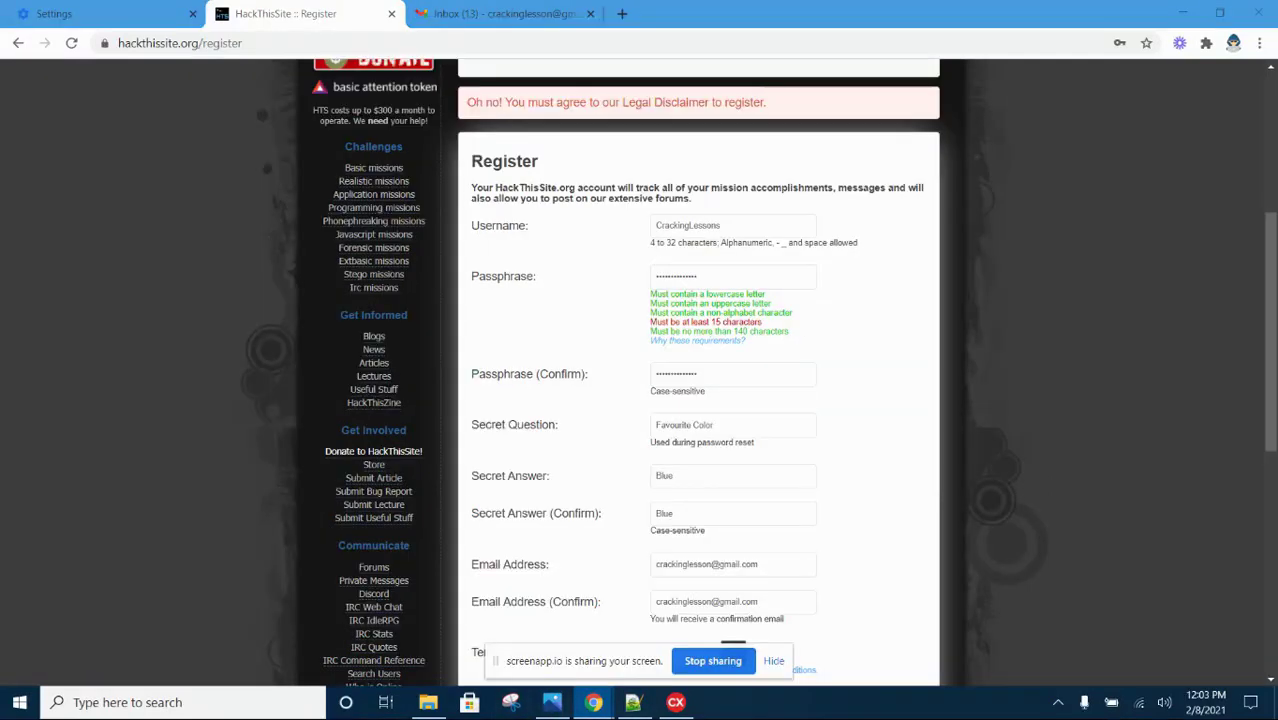
# Highlight the red error saying the Legal Disclaimer must be agreed to
pyautogui.scroll(1, 694, 364)
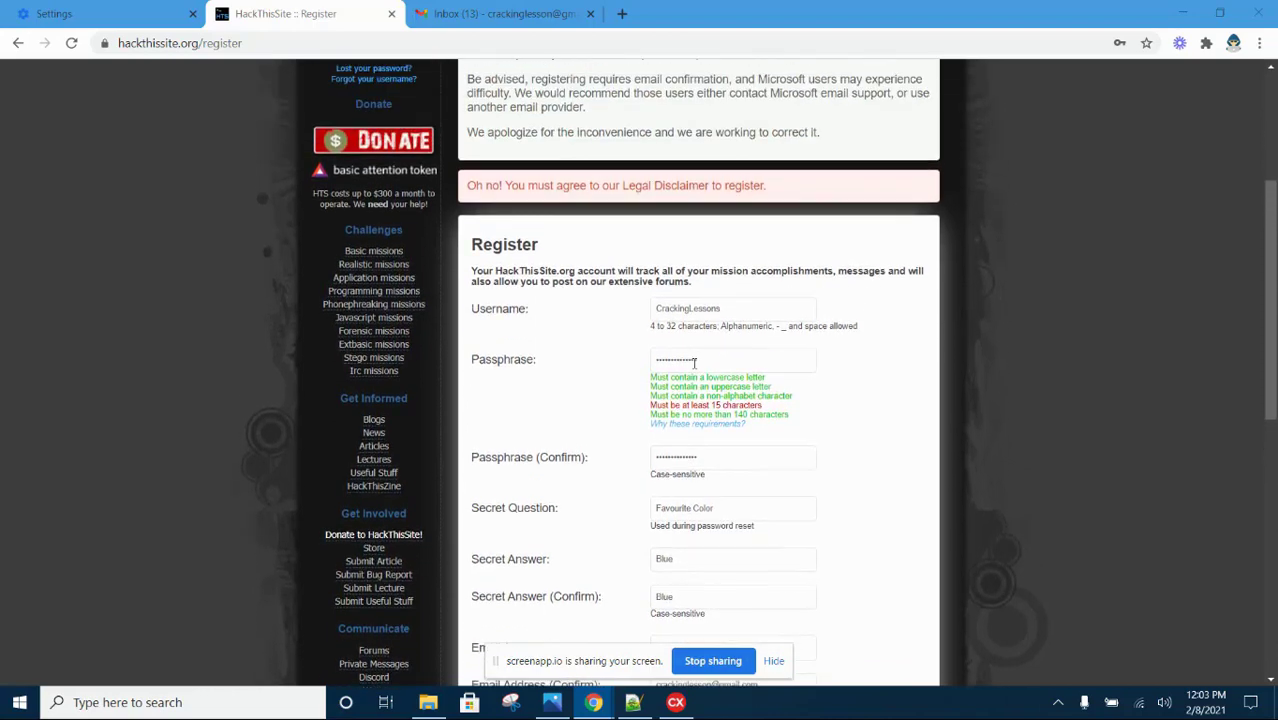
pyautogui.moveTo(474, 186); pyautogui.dragTo(776, 192)
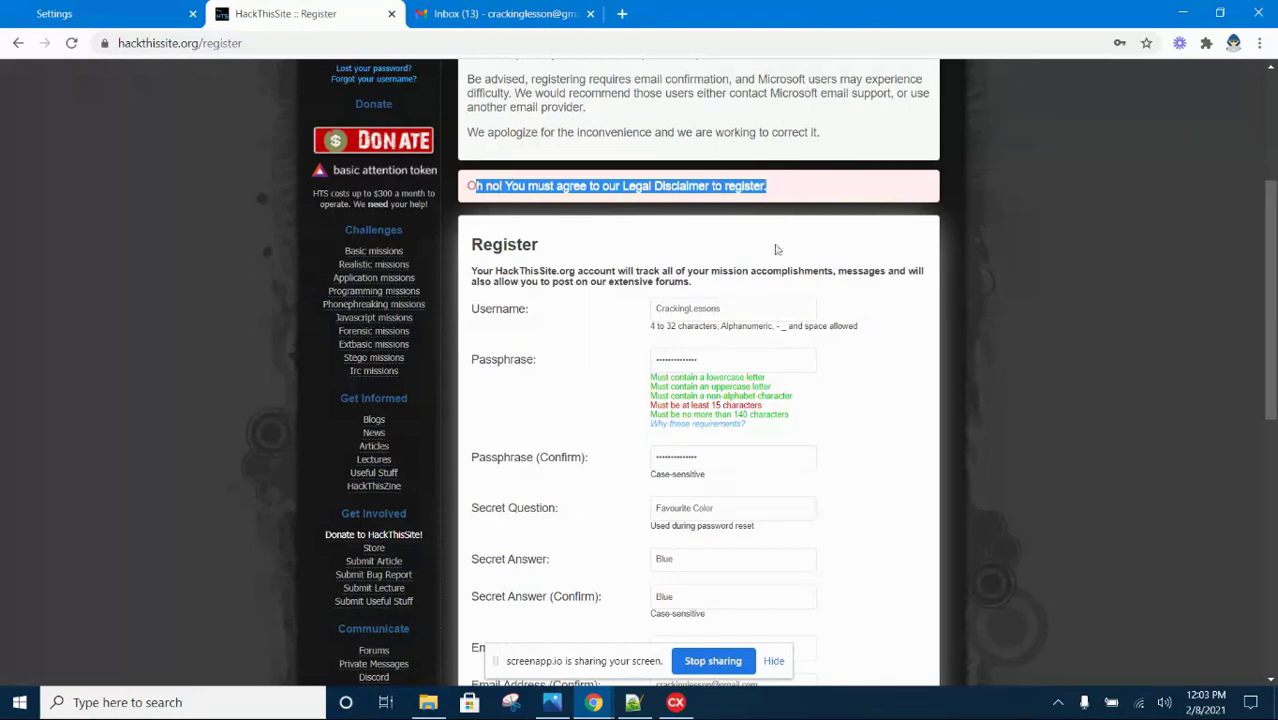
# Tick the Terms of Service agreement checkbox
pyautogui.scroll(-5, 800, 285)
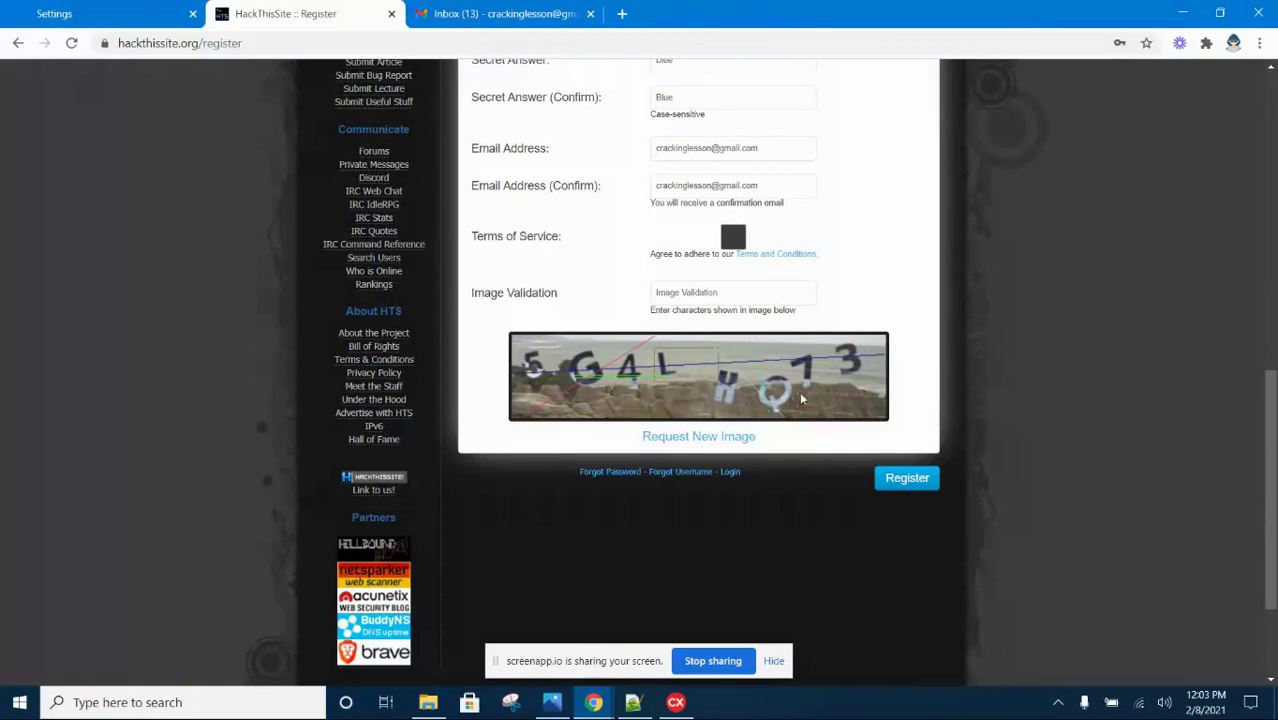
pyautogui.scroll(1, 684, 367)
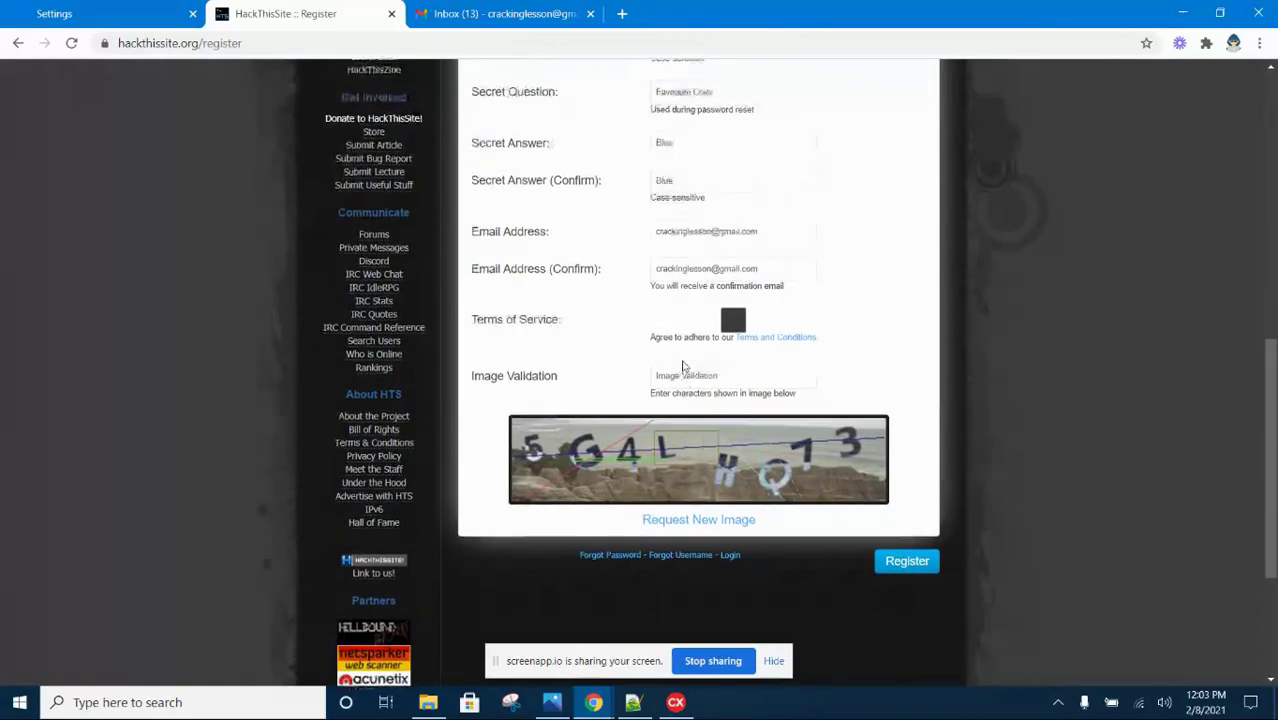
pyautogui.click(733, 321)
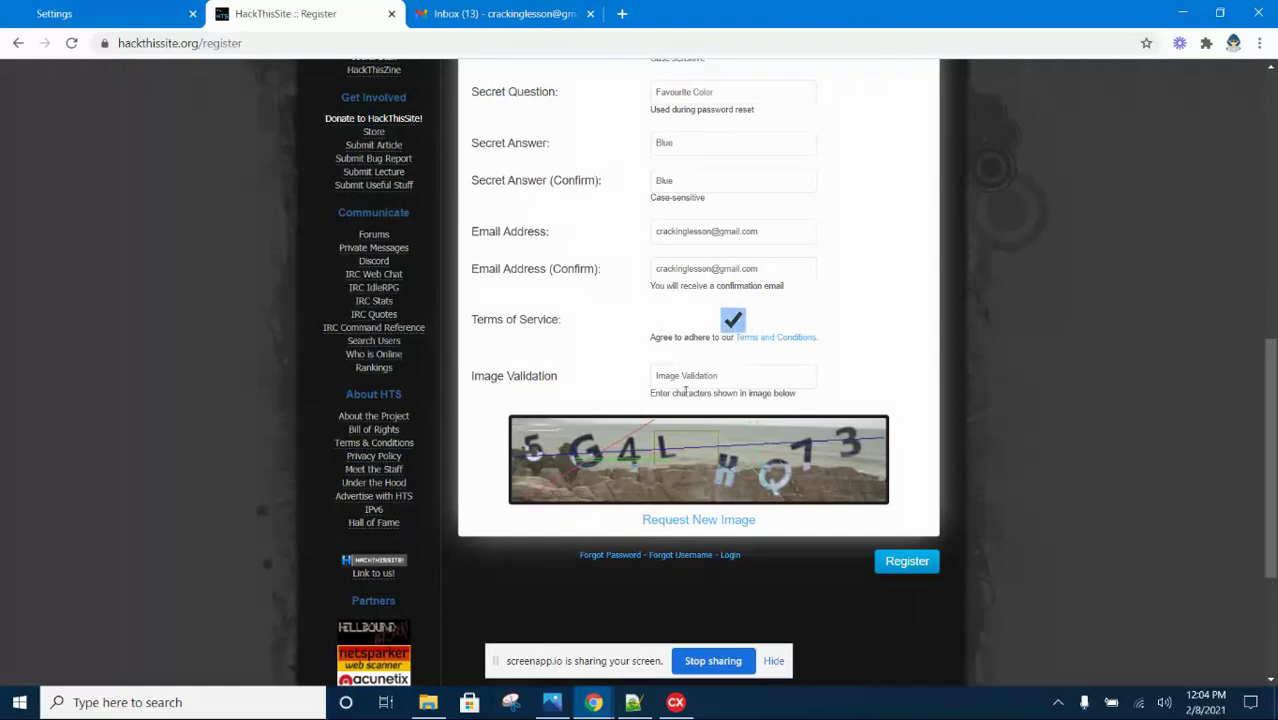
# Enter the new captcha 5G4LHQ73 and resubmit the registration
pyautogui.click(663, 380)
pyautogui.scroll(-1, 709, 326)
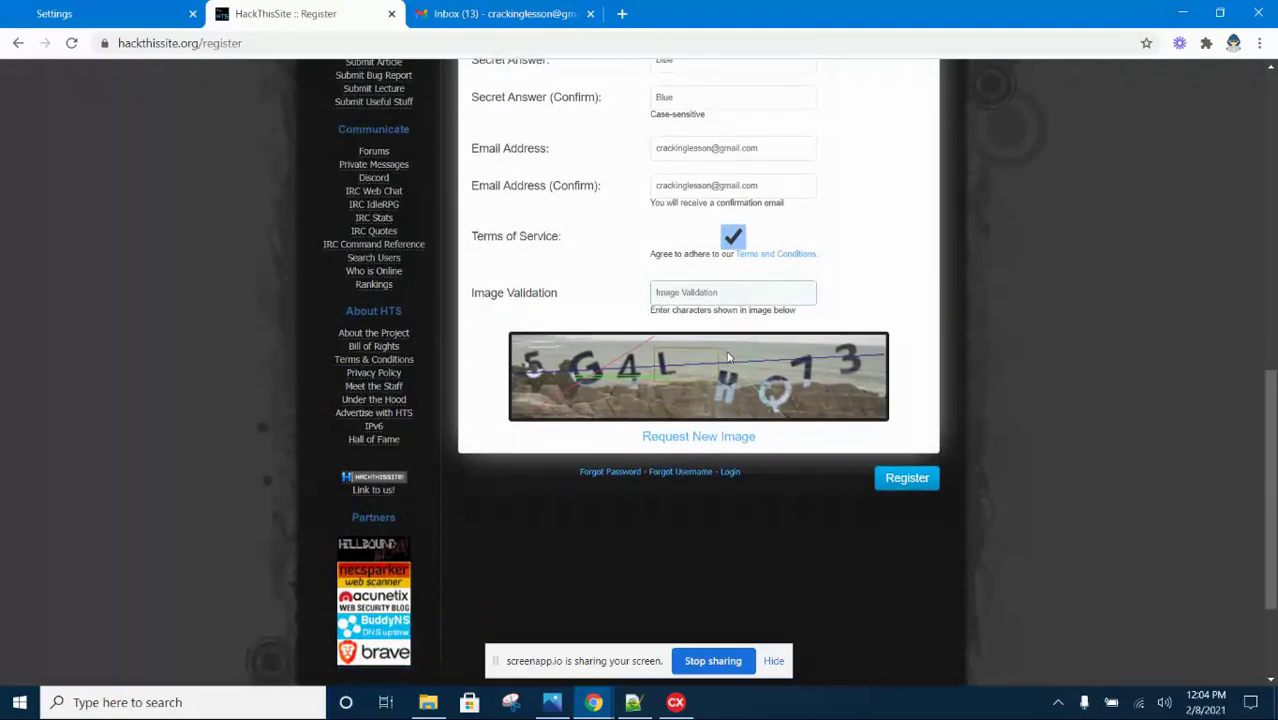
pyautogui.write('5')
pyautogui.write('G4LHQ73')
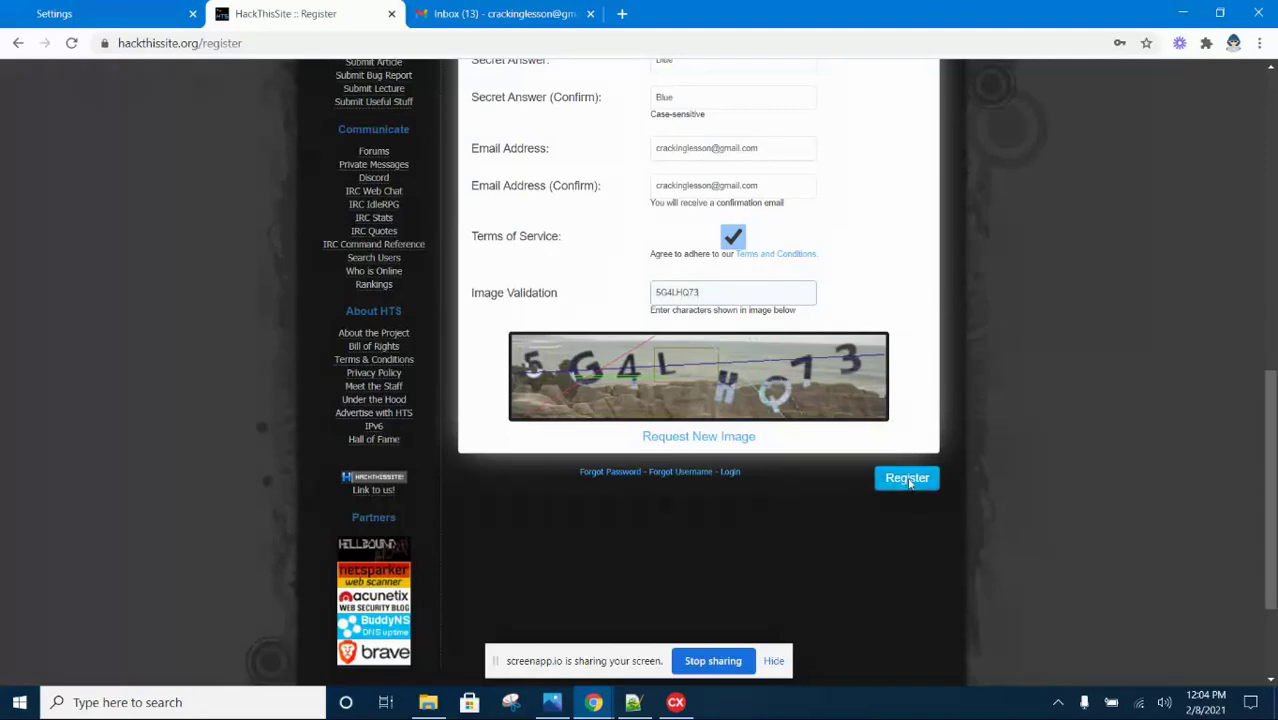
pyautogui.click(907, 480)
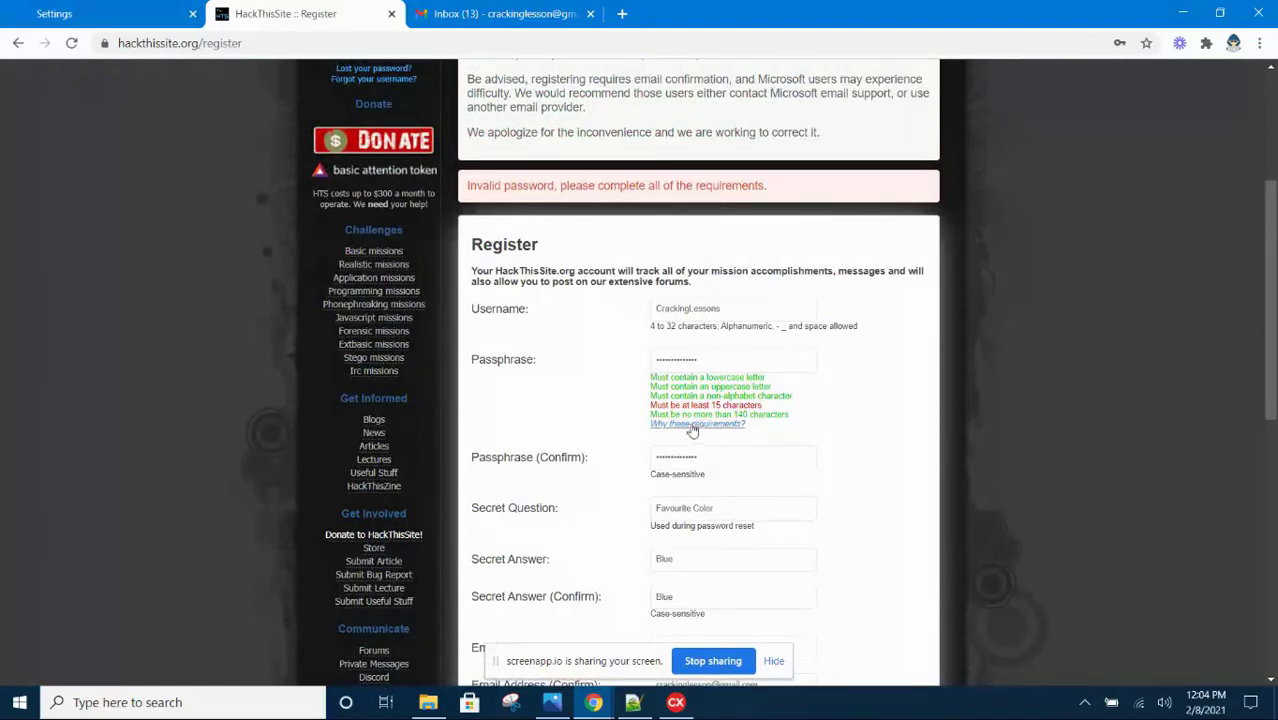
# Replace the passphrase with a longer one meeting the 15-character rule
pyautogui.moveTo(658, 406); pyautogui.dragTo(768, 410)
pyautogui.click(722, 457)
pyautogui.moveTo(722, 457); pyautogui.dragTo(645, 455)
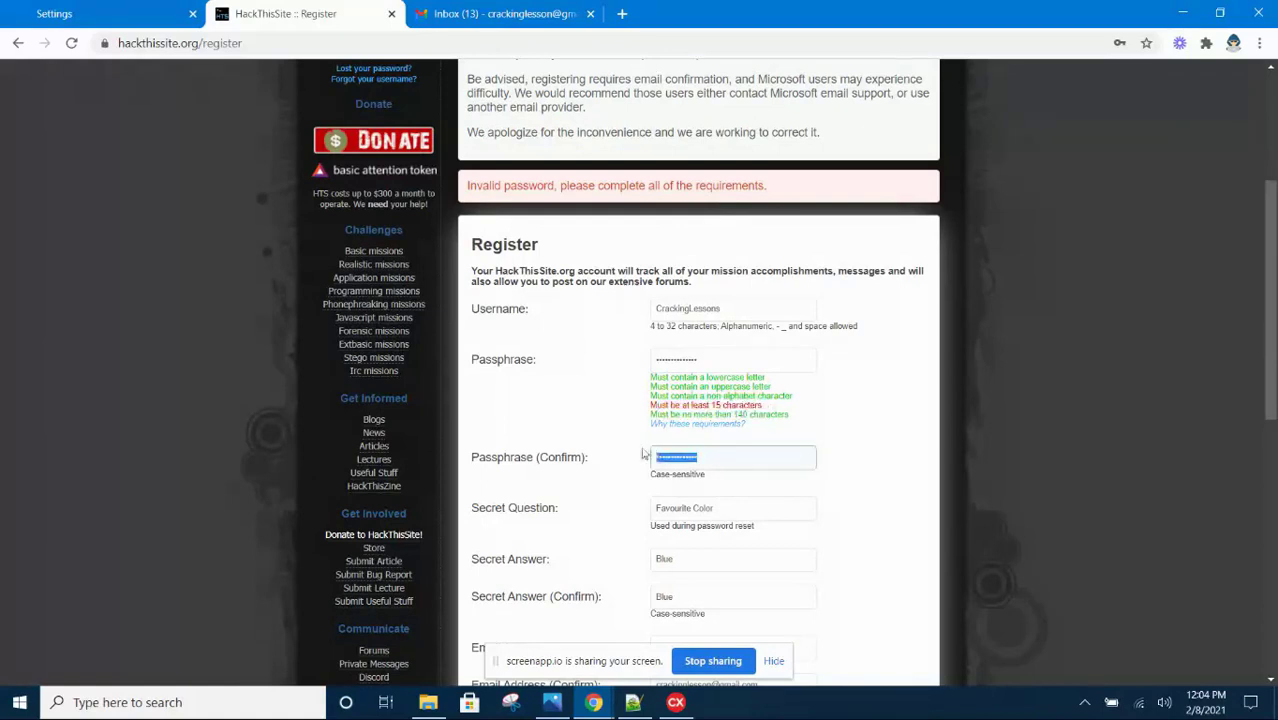
pyautogui.click(690, 359)
pyautogui.moveTo(690, 359); pyautogui.dragTo(645, 359)
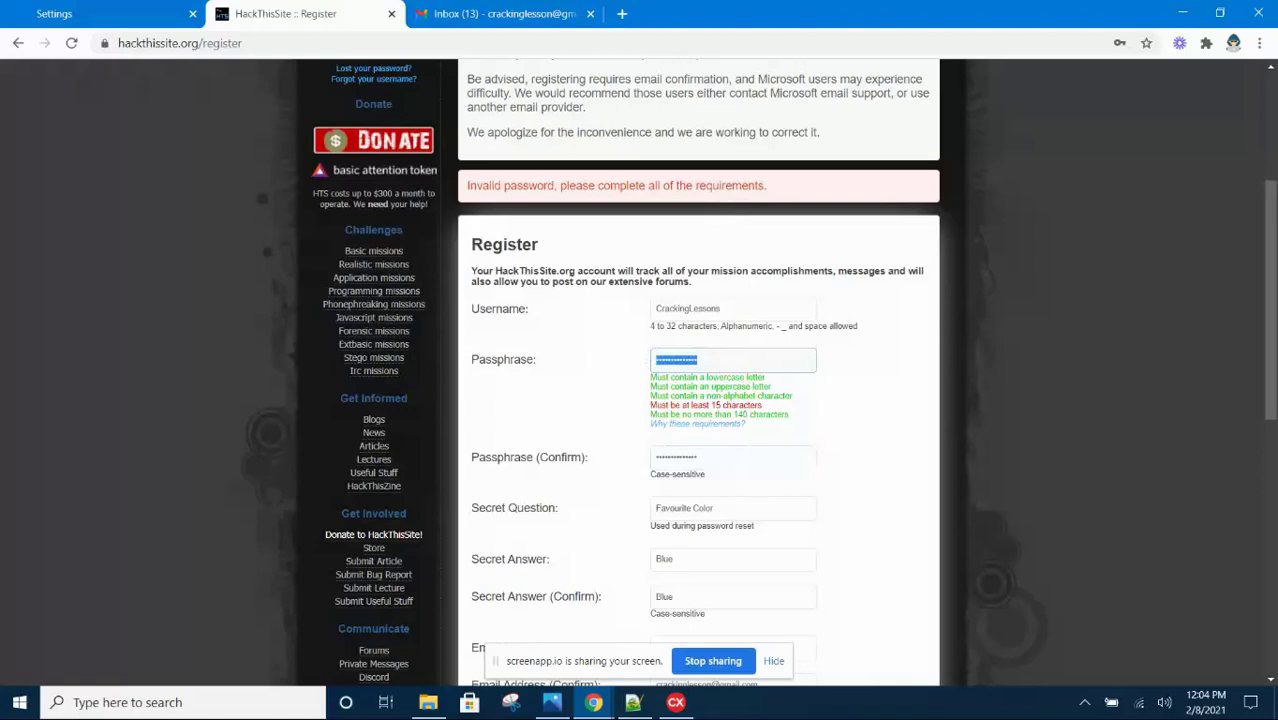
pyautogui.press('BackSpace')
pyautogui.write('Cr')
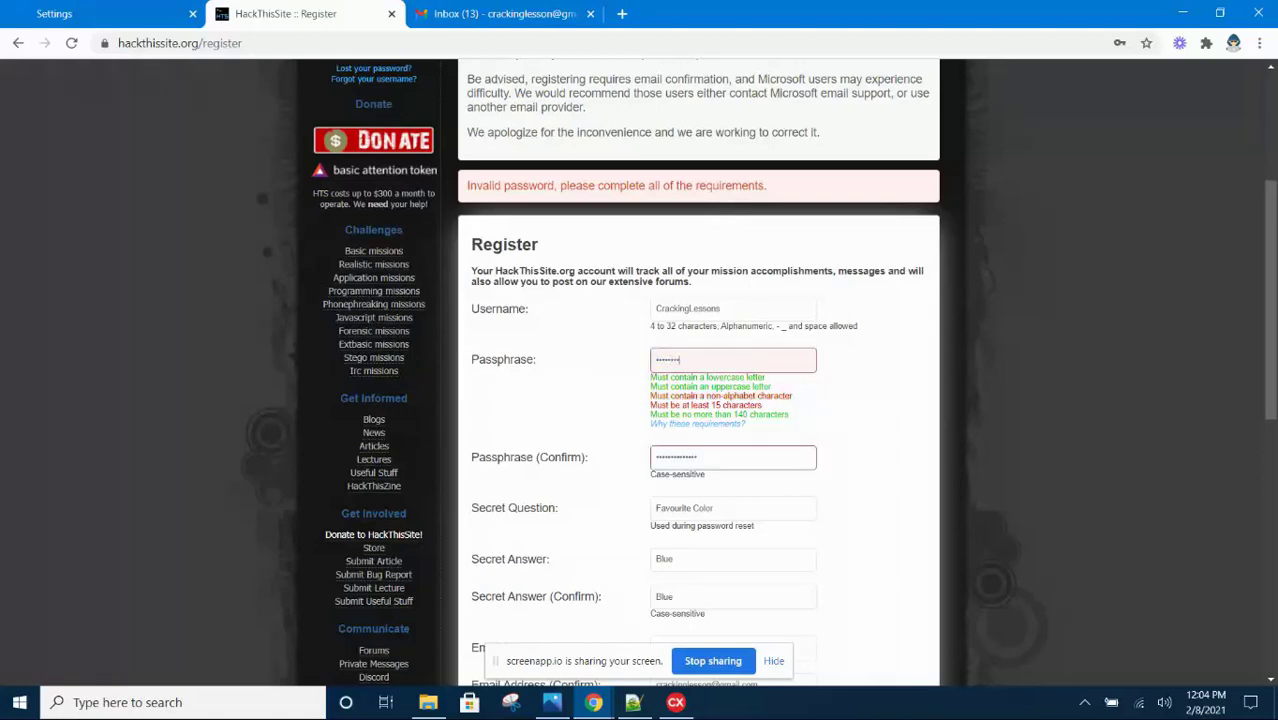
pyautogui.write('s')
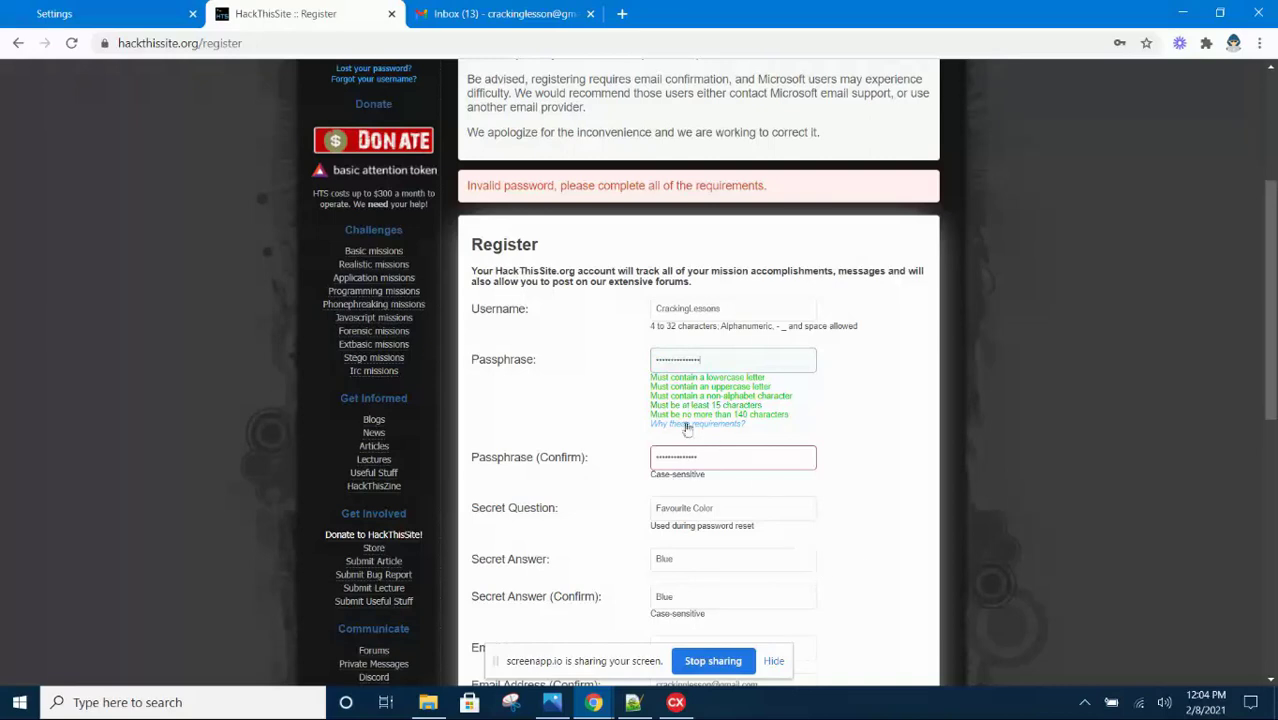
# Re-enter the new passphrase in the Passphrase (Confirm) field
pyautogui.moveTo(719, 461); pyautogui.dragTo(614, 469)
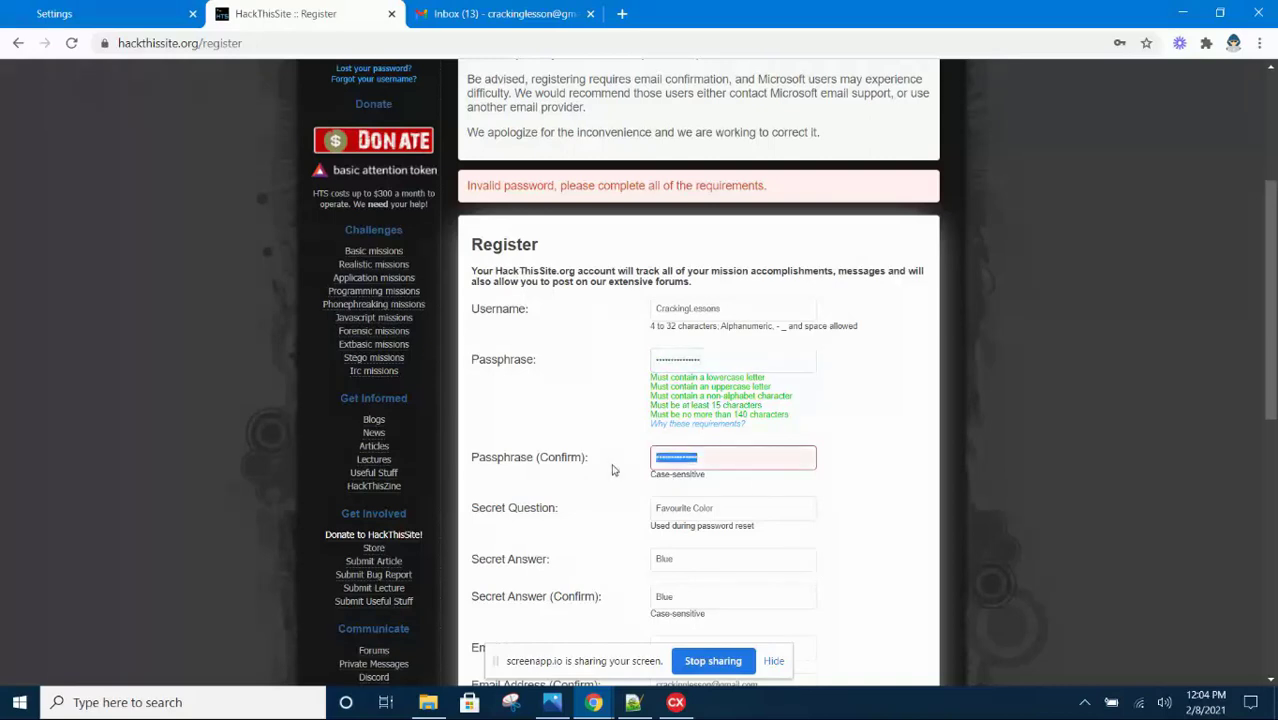
pyautogui.write('C')
pyautogui.press('BackSpace')
pyautogui.press('BackSpace')
pyautogui.press('BackSpace')
pyautogui.press('BackSpace')
pyautogui.press('BackSpace')
pyautogui.press('BackSpace')
pyautogui.press('BackSpace')
pyautogui.press('BackSpace')
pyautogui.write('C1')
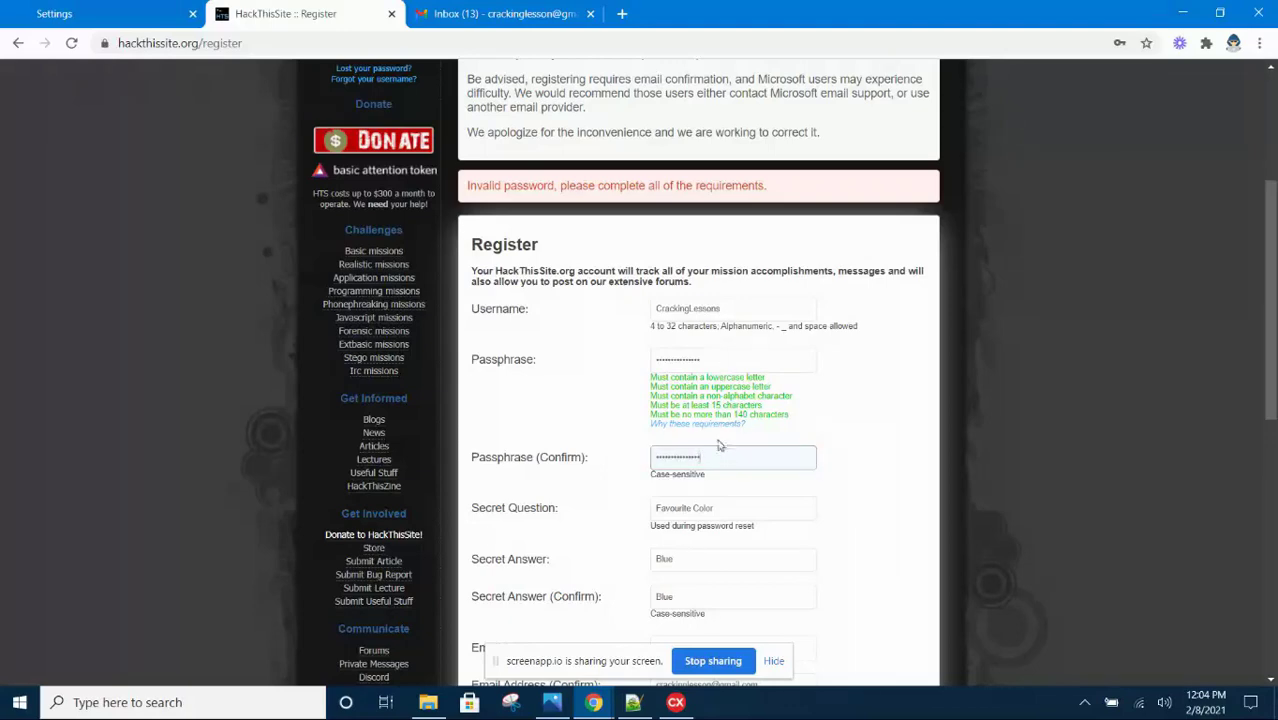
# Type the new image validation code into the Image Validation field
pyautogui.scroll(-3, 690, 349)
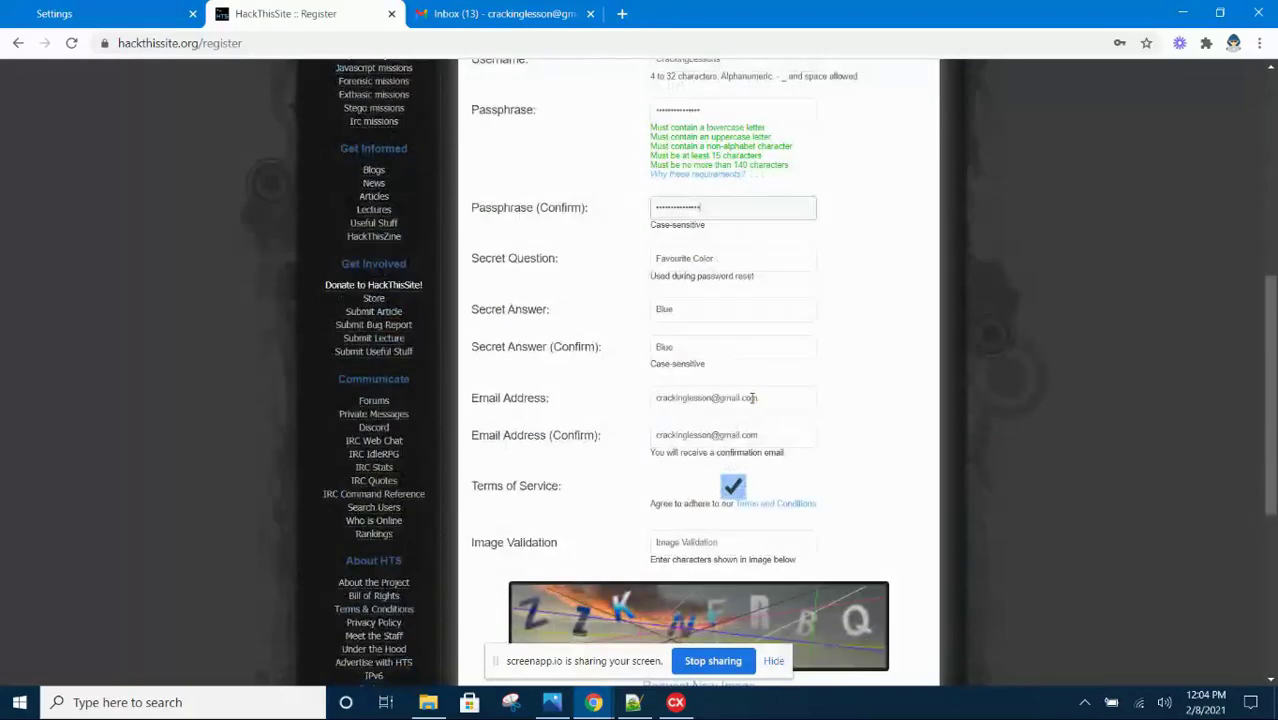
pyautogui.scroll(-1, 690, 415)
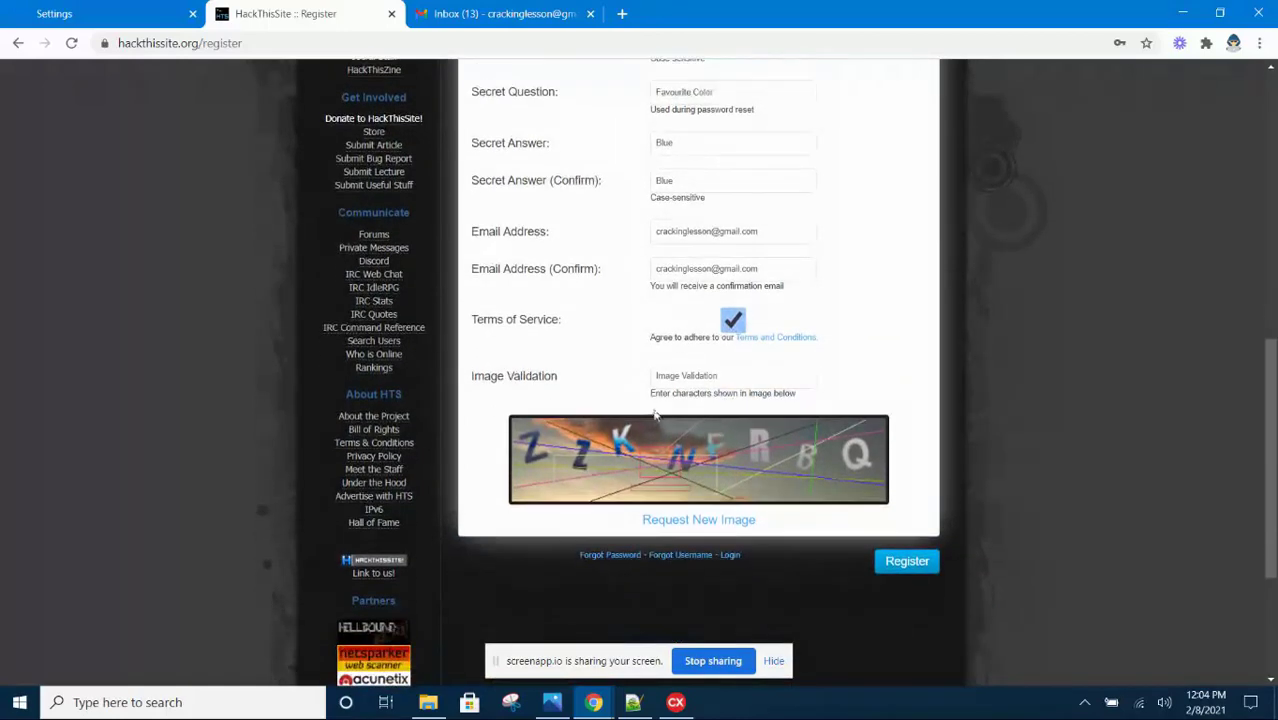
pyautogui.click(658, 377)
pyautogui.write('Z')
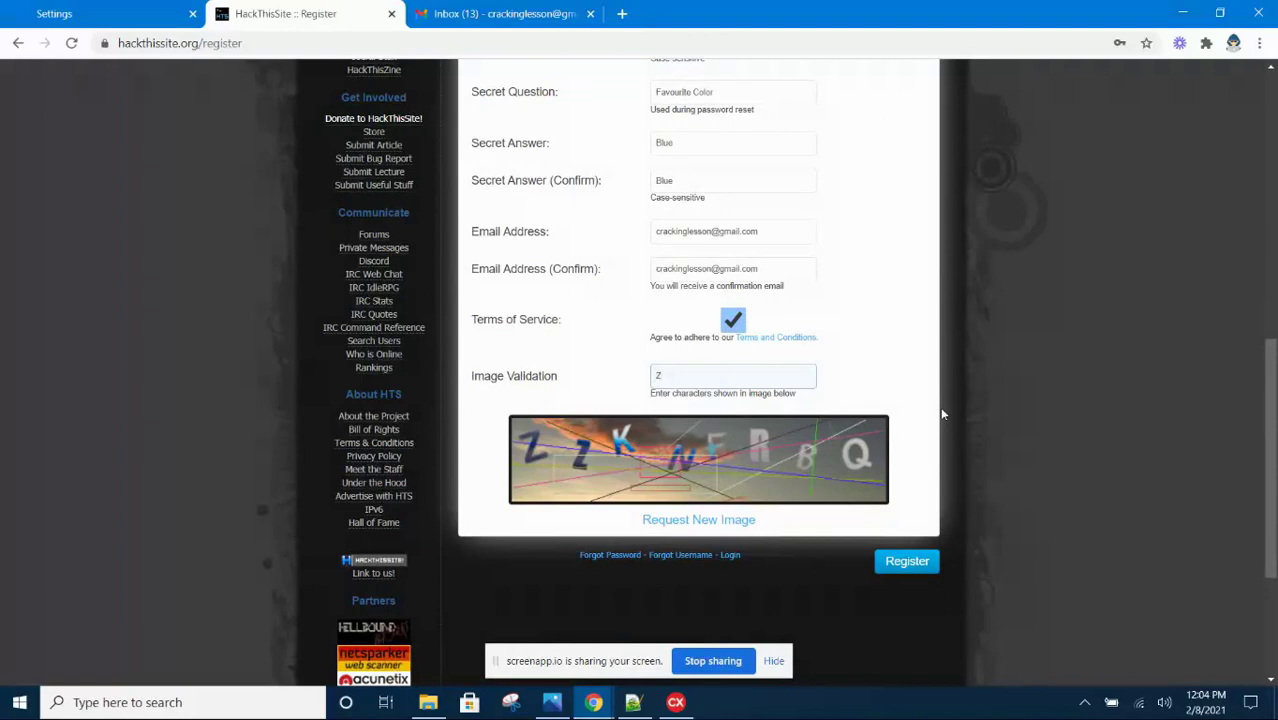
pyautogui.press('BackSpace')
pyautogui.write('ZKNFRBQ')
# Submit the registration, save the password in Chrome, and highlight the confirmation-email note
pyautogui.click(910, 563)
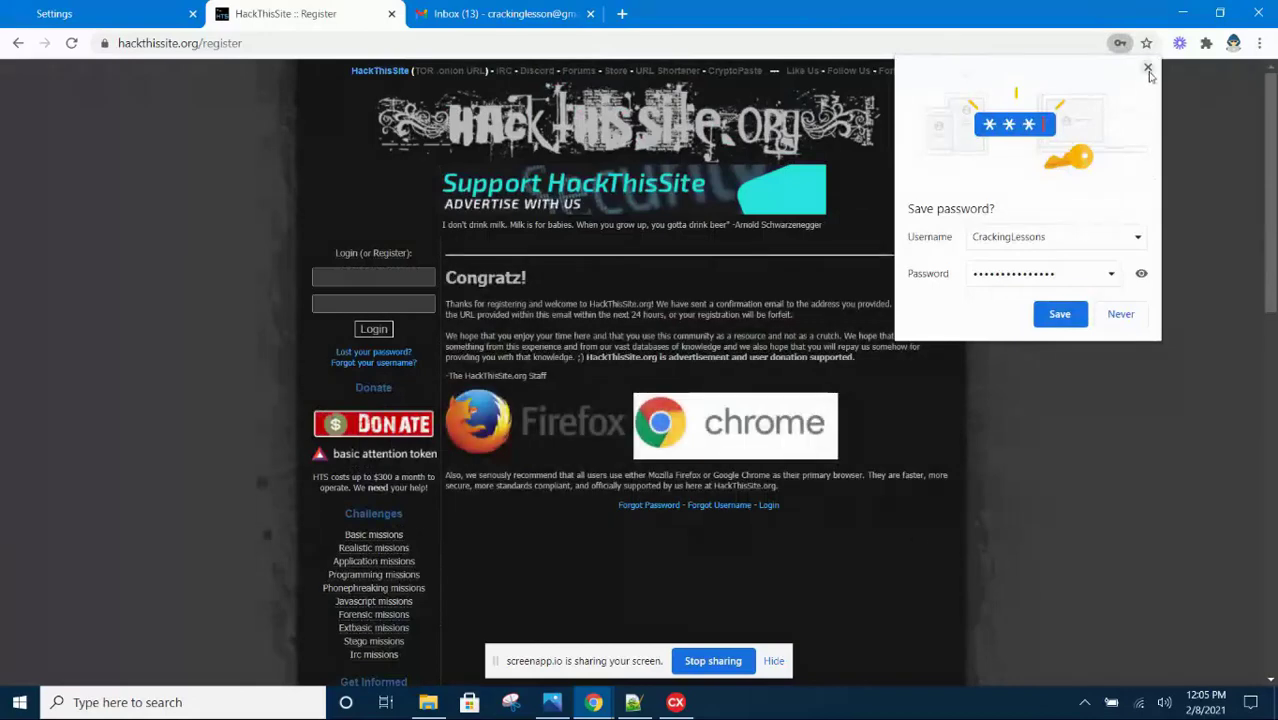
pyautogui.click(1059, 314)
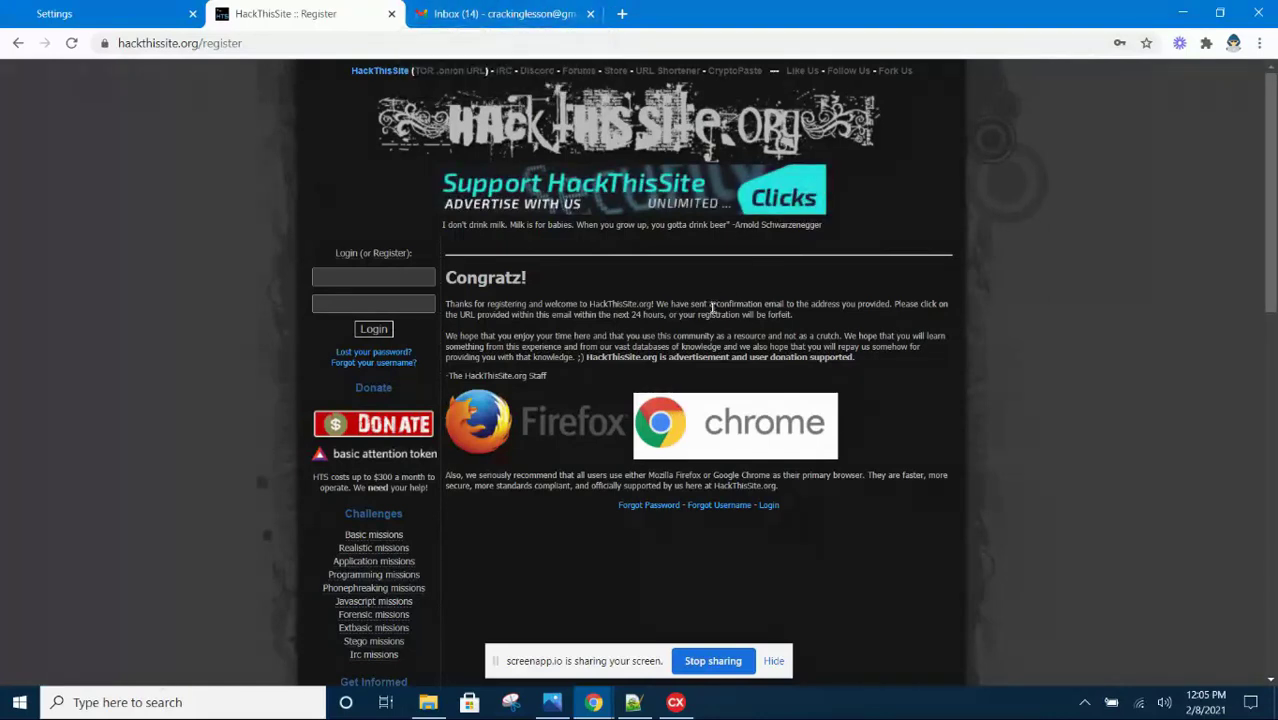
pyautogui.moveTo(712, 304); pyautogui.dragTo(790, 300)
# Open the HackThisSite.org Registration email in Gmail and follow its confirmation link
pyautogui.click(513, 14)
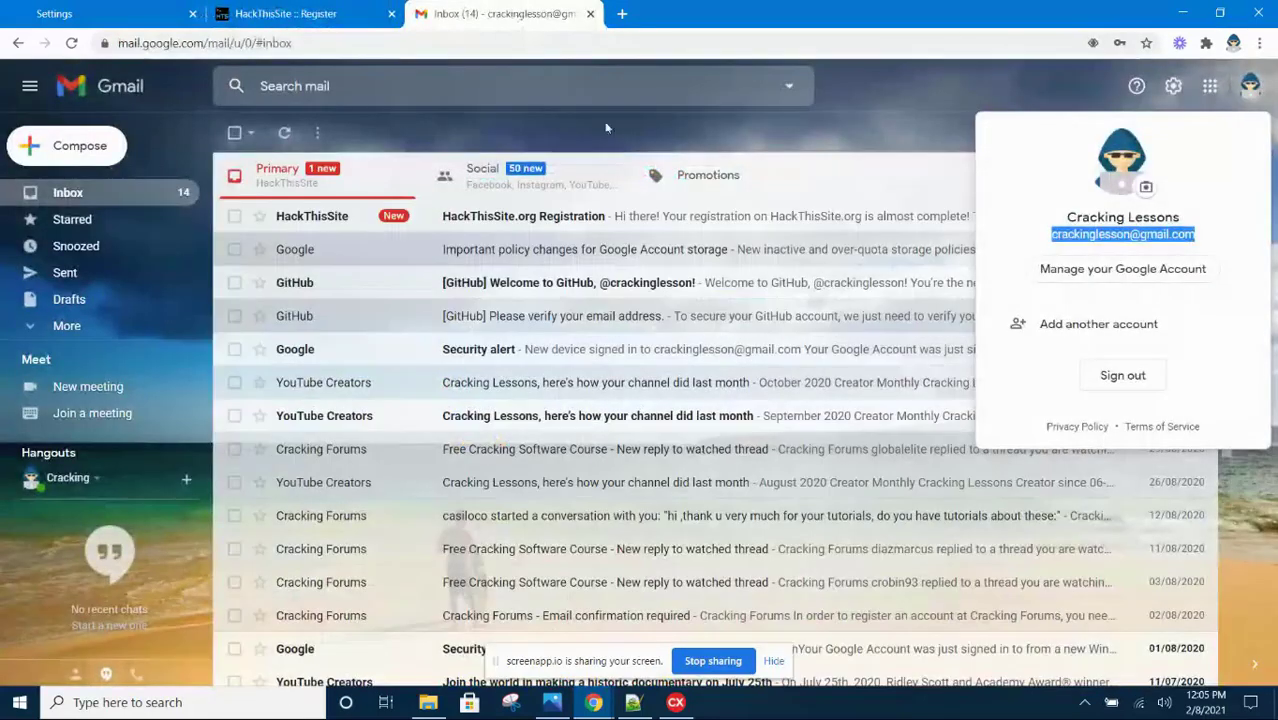
pyautogui.moveTo(875, 116); pyautogui.dragTo(422, 231)
pyautogui.click(530, 216)
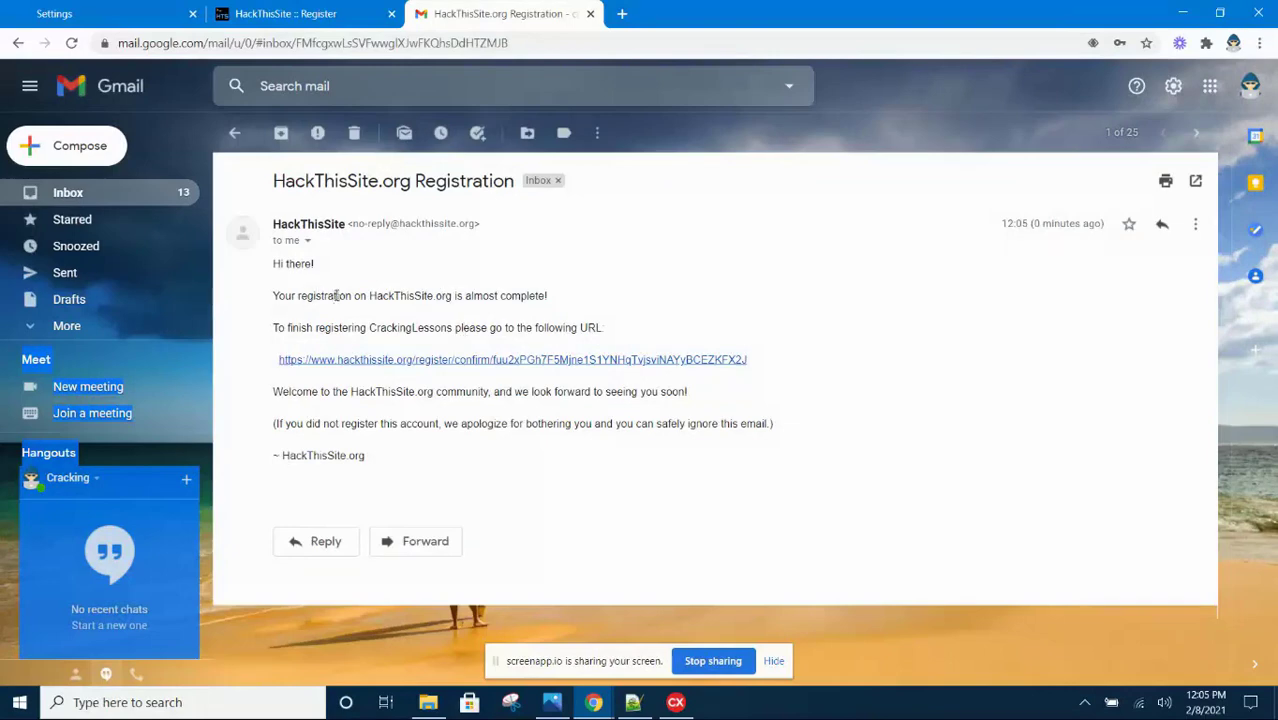
pyautogui.moveTo(336, 333); pyautogui.dragTo(633, 314)
pyautogui.click(640, 312)
pyautogui.click(558, 362)
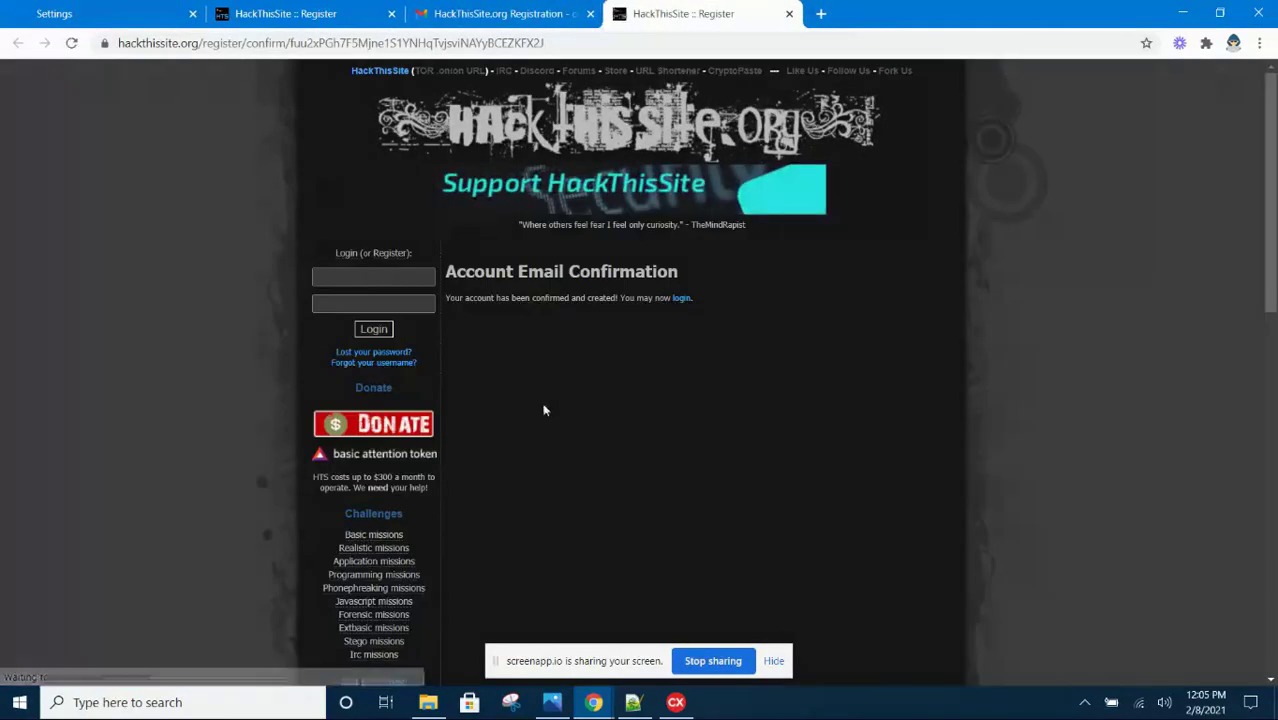
# Log in to HackThisSite with the saved username and the account password
pyautogui.click(320, 276)
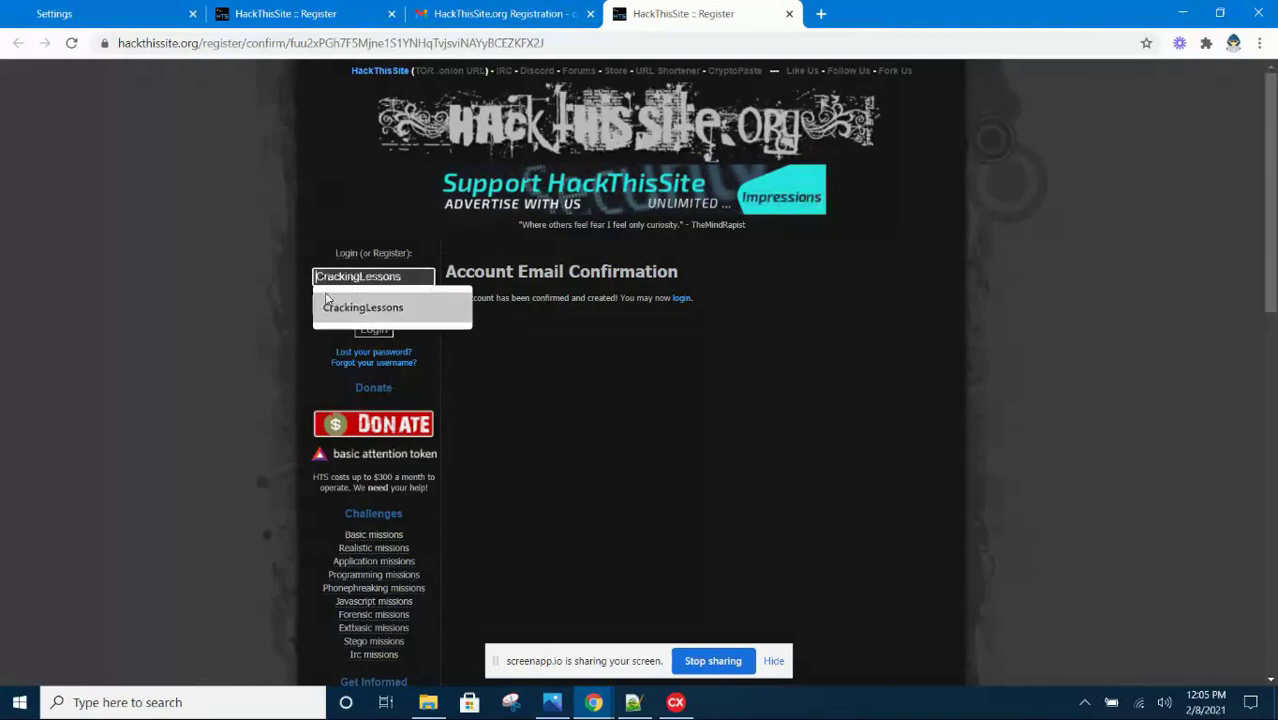
pyautogui.click(328, 309)
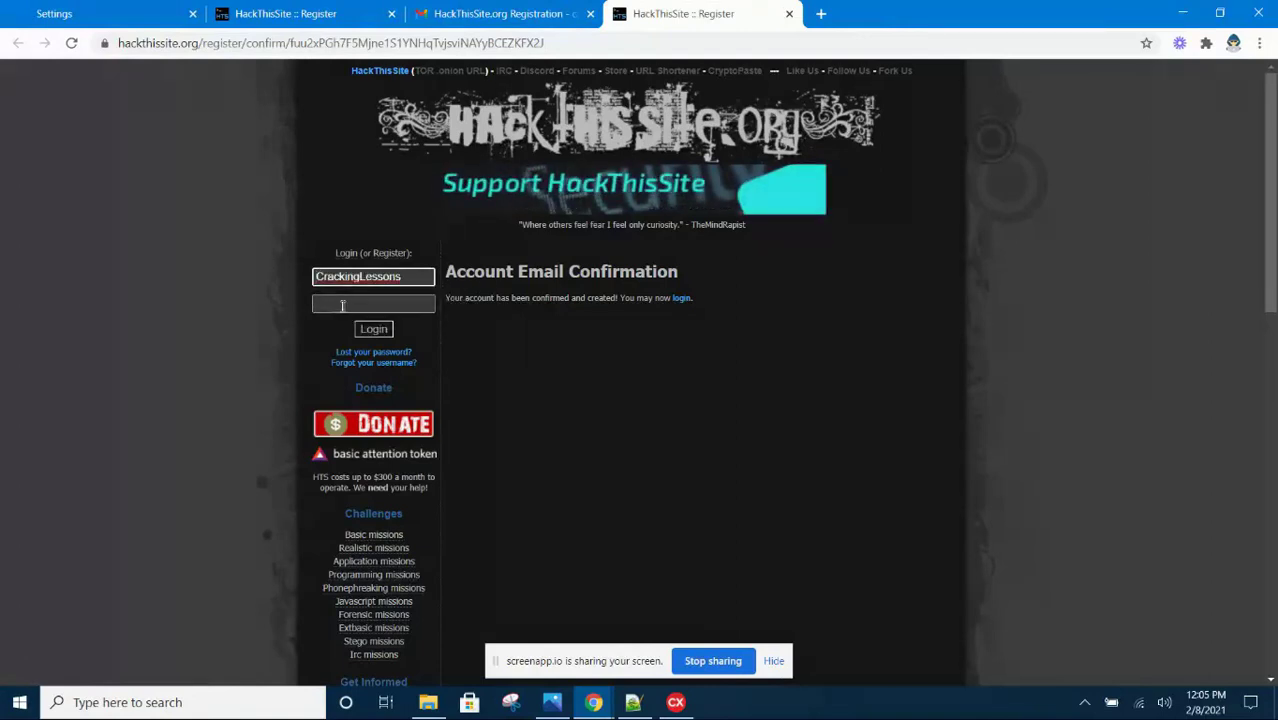
pyautogui.press('Tab')
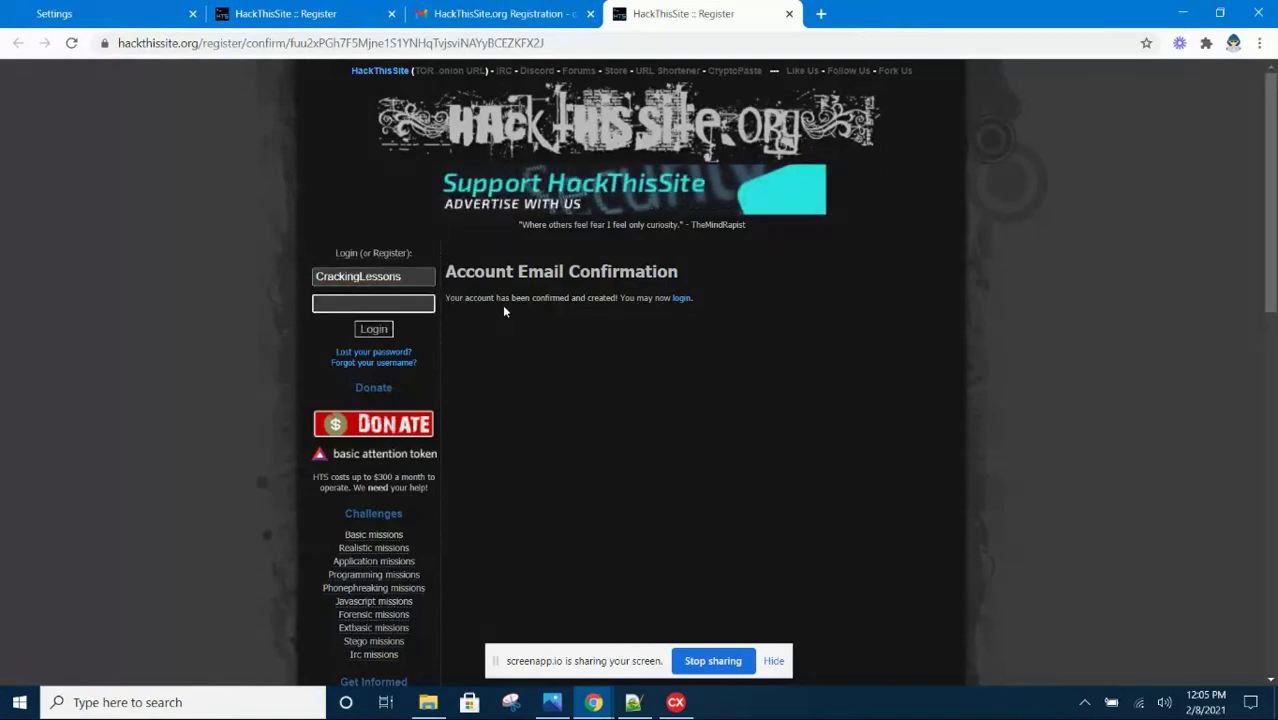
pyautogui.write('****')
pyautogui.press('BackSpace')
pyautogui.press('BackSpace')
pyautogui.press('BackSpace')
pyautogui.press('BackSpace')
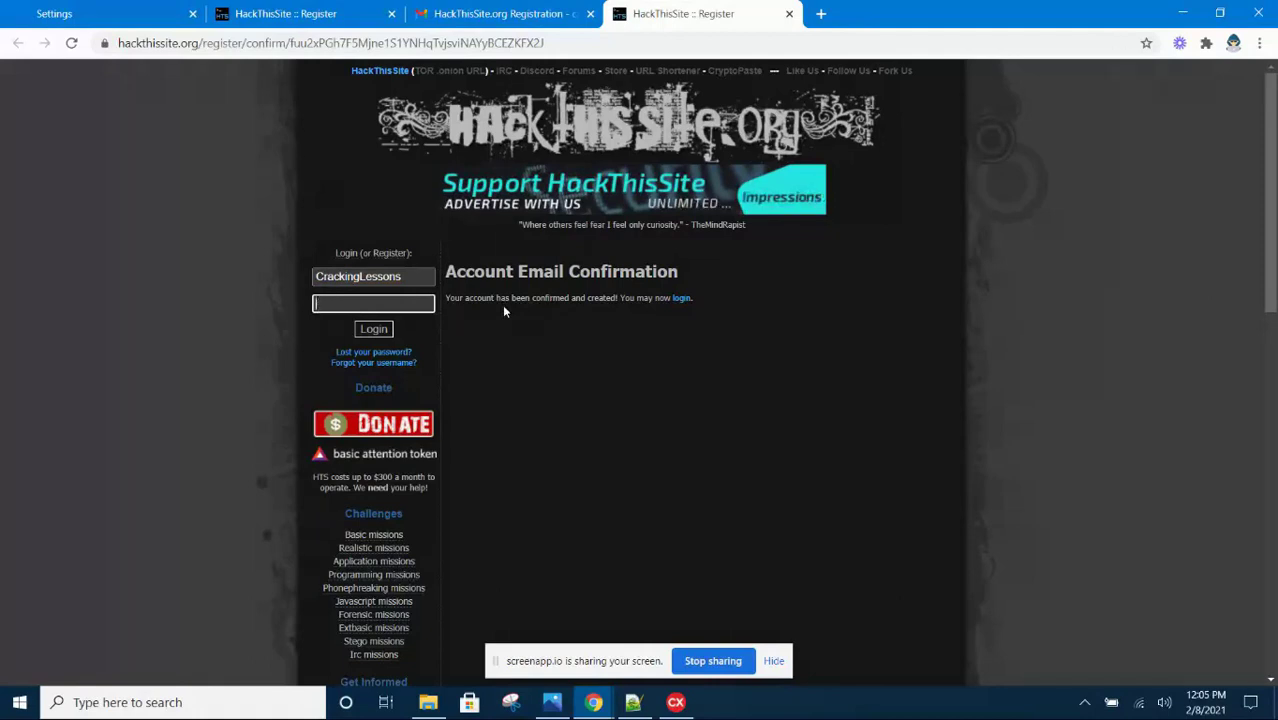
pyautogui.write('**********')
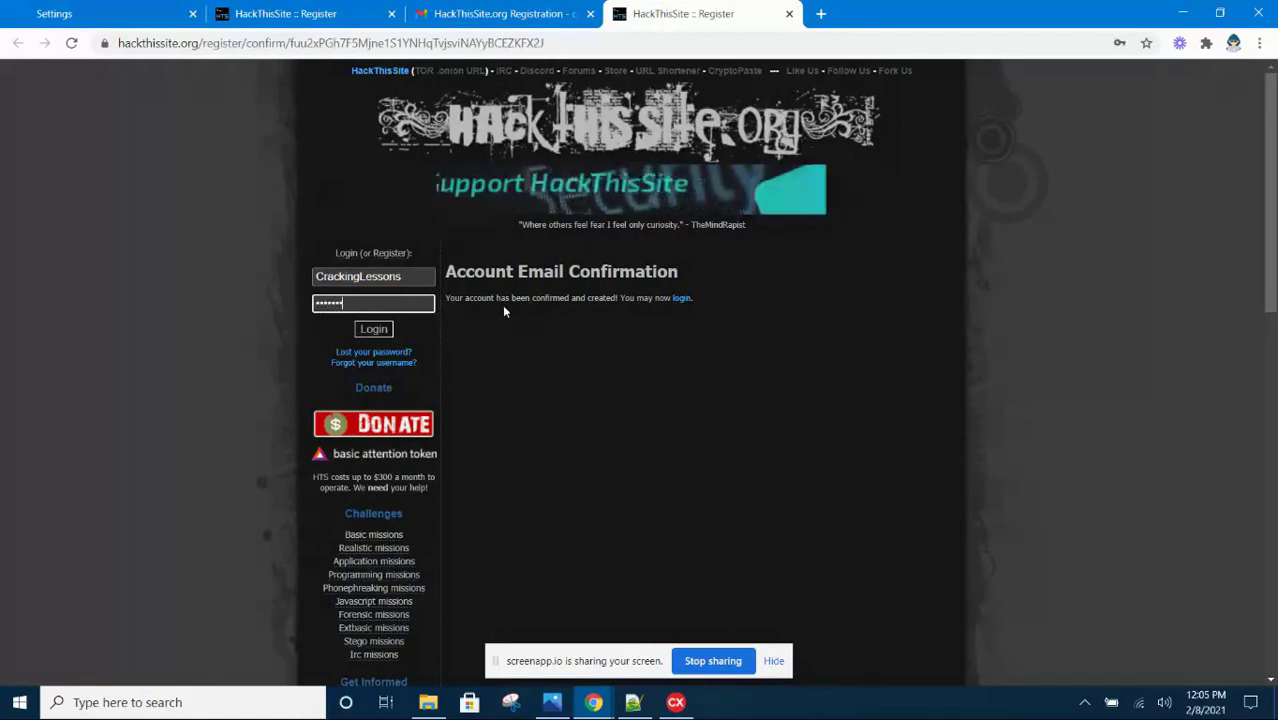
pyautogui.write('*****')
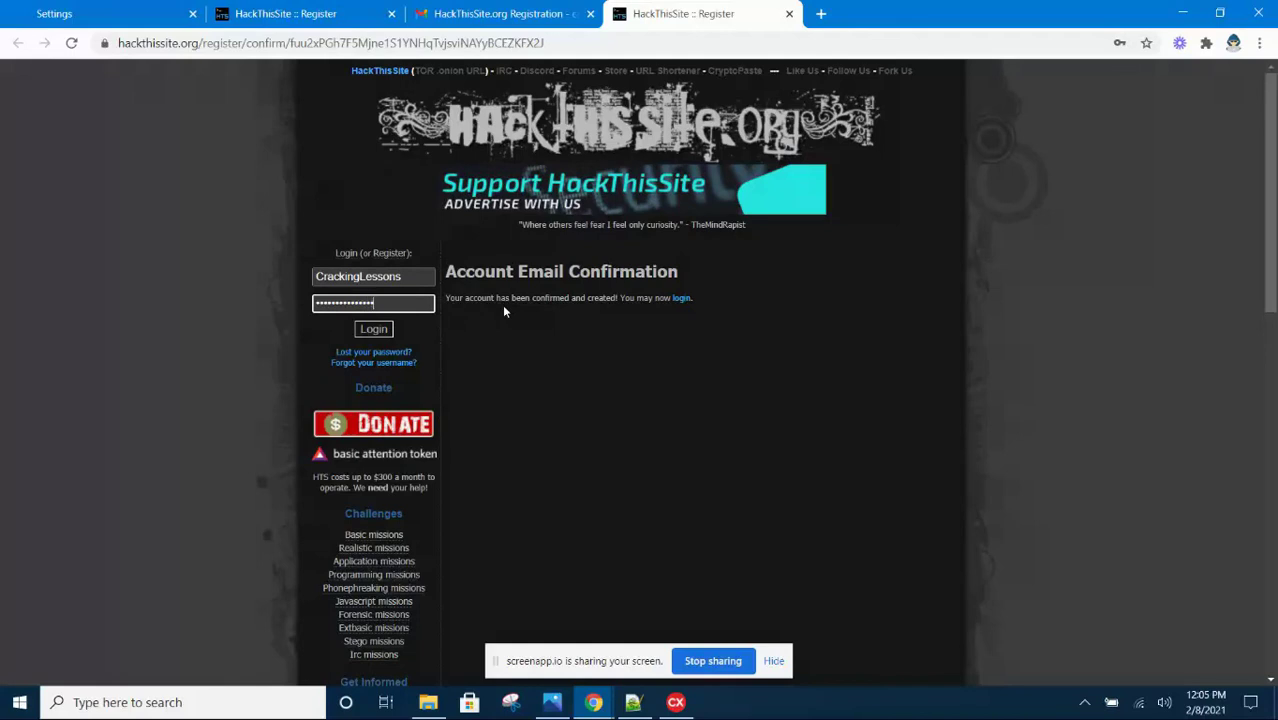
pyautogui.click(379, 341)
pyautogui.click(381, 334)
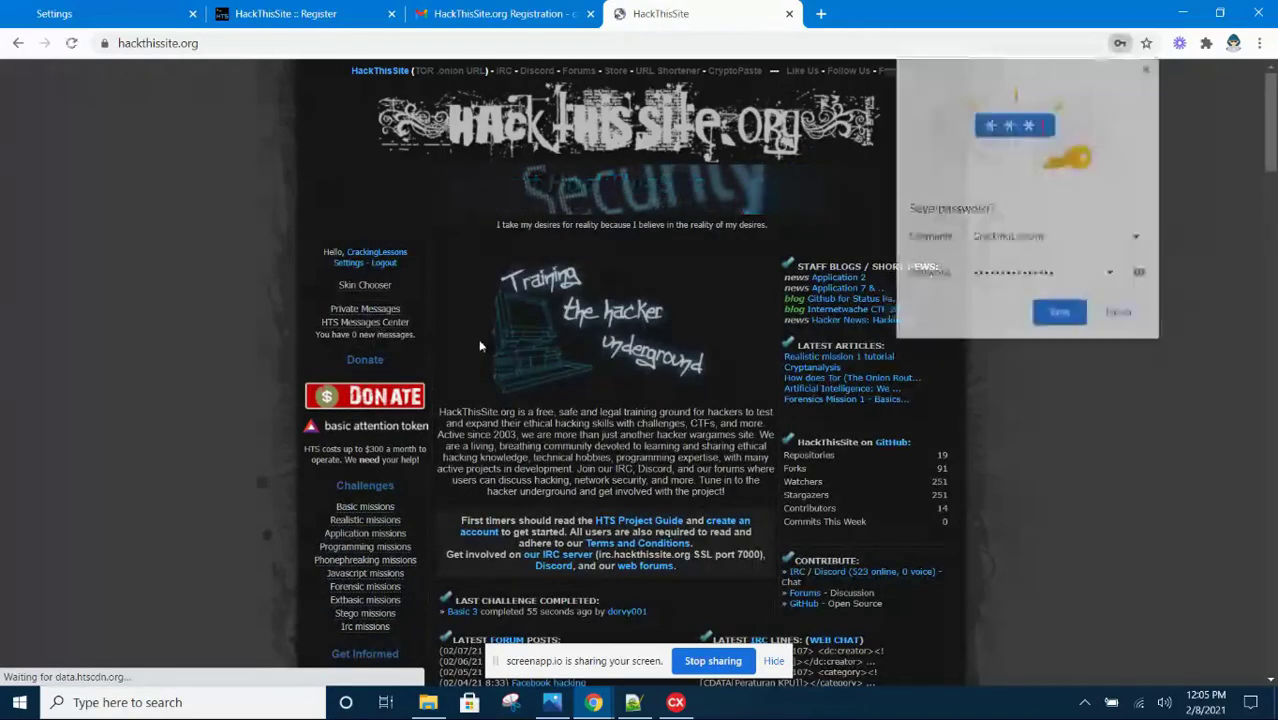
# Save the login password in Chrome and open Basic missions under Challenges
pyautogui.scroll(-1, 554, 328)
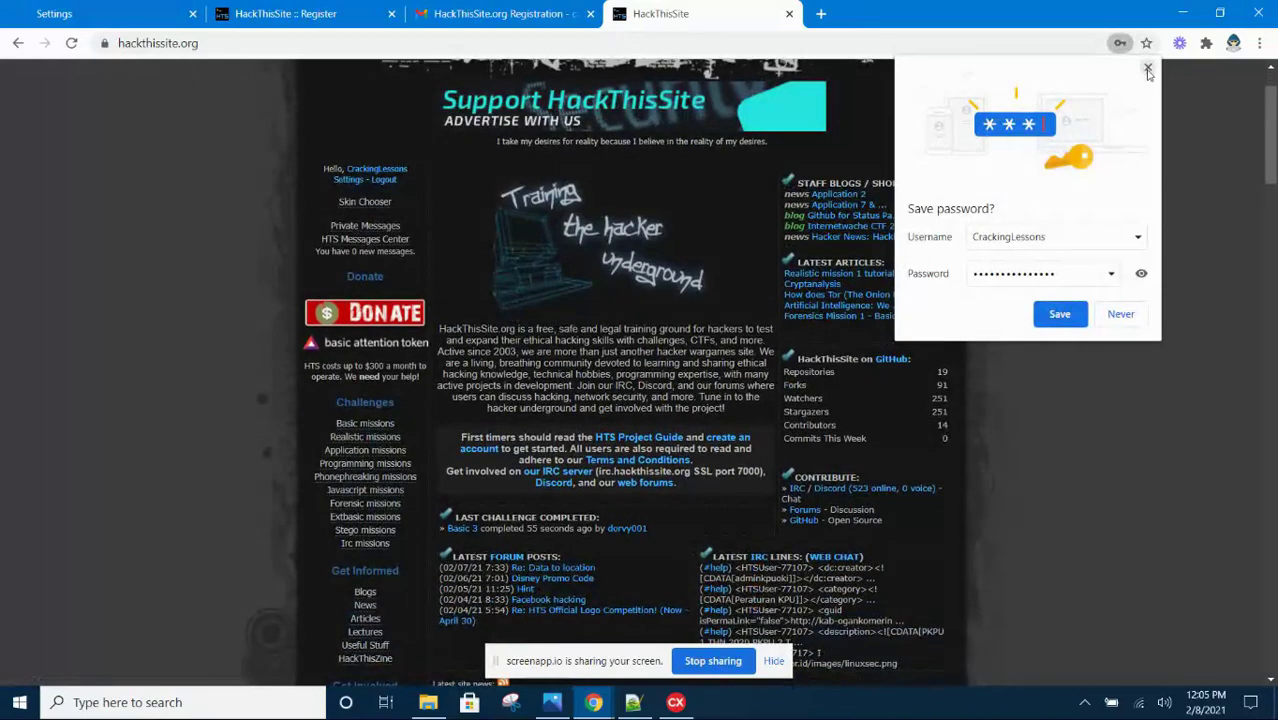
pyautogui.click(1059, 313)
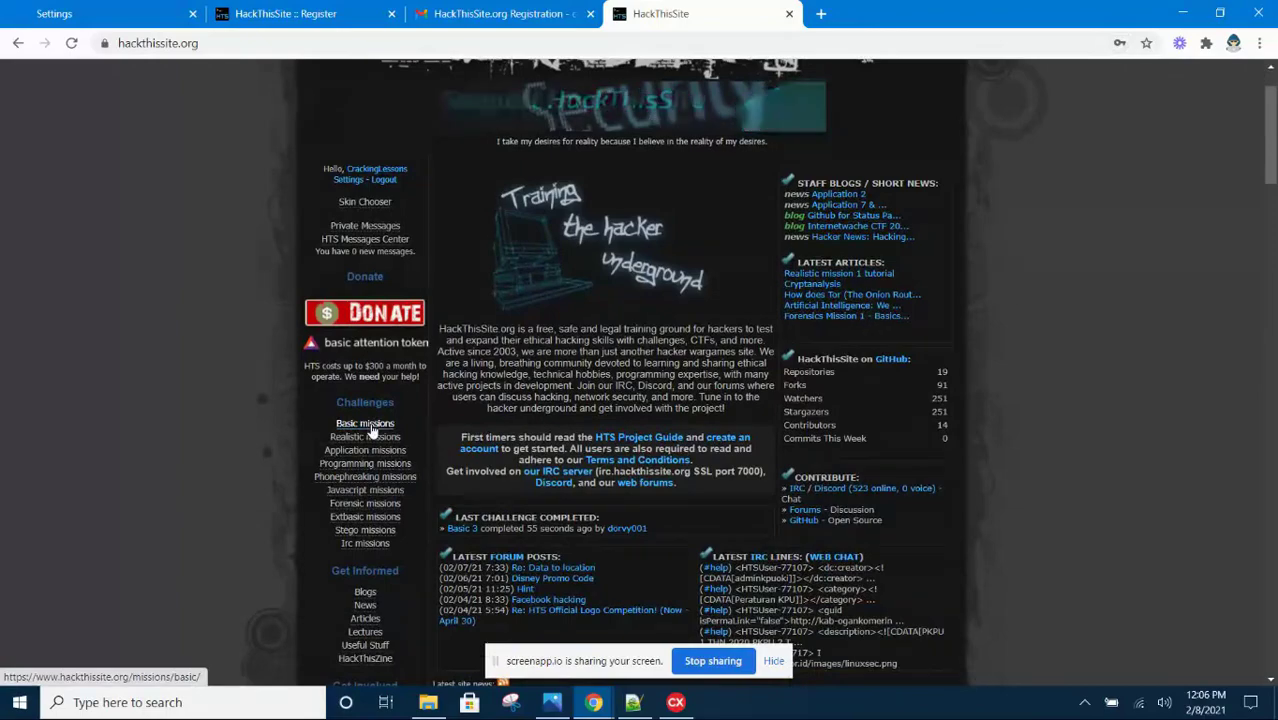
pyautogui.click(372, 428)
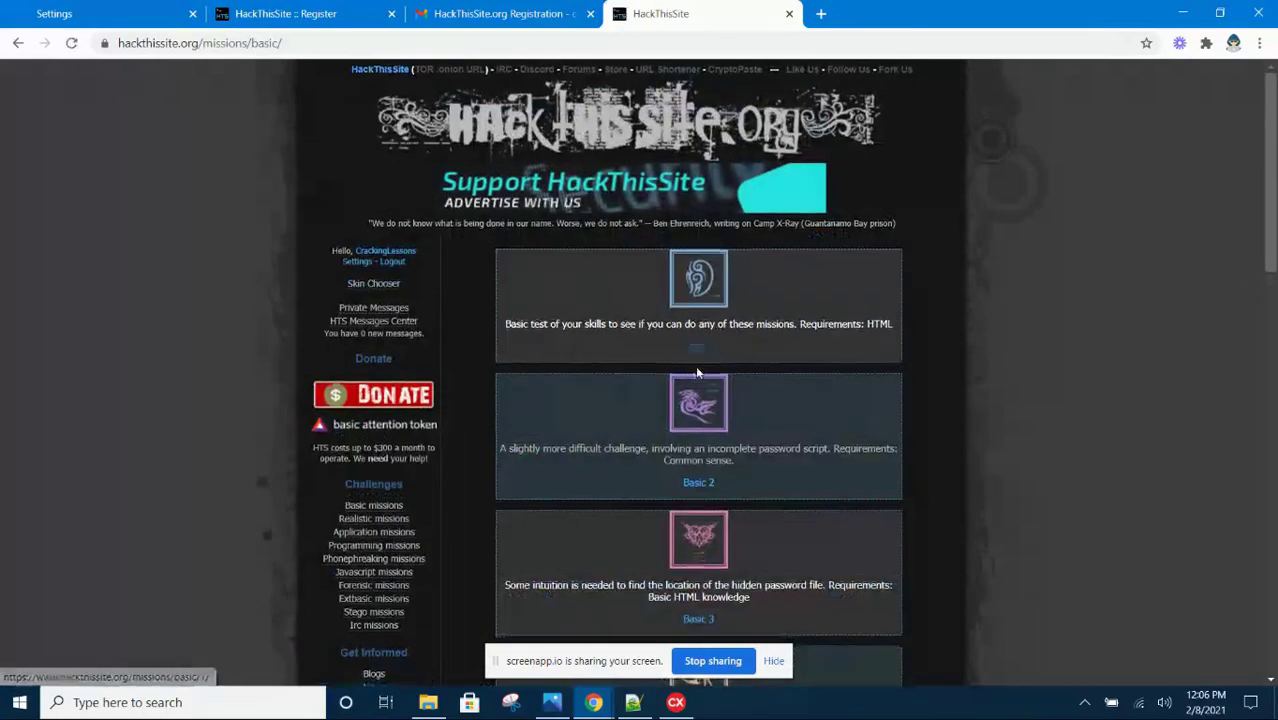
pyautogui.scroll(-3, 695, 365)
pyautogui.scroll(3, 683, 400)
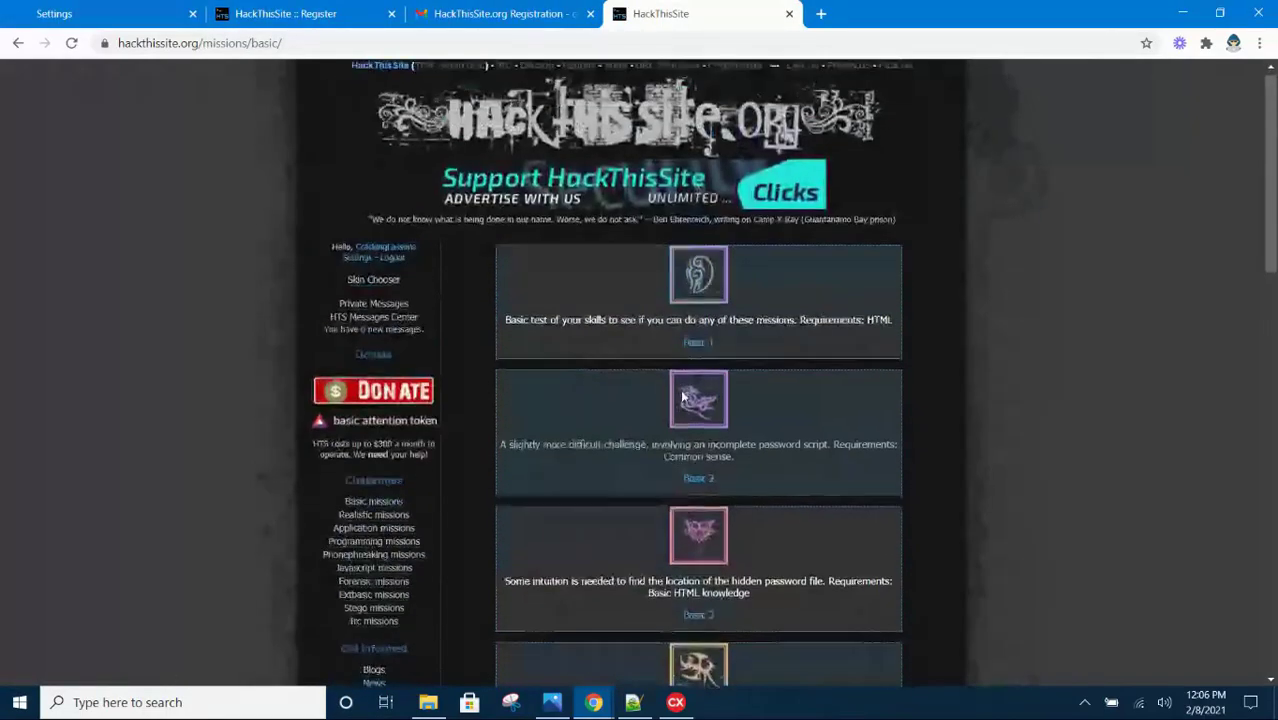
pyautogui.scroll(-3, 683, 400)
pyautogui.scroll(3, 700, 390)
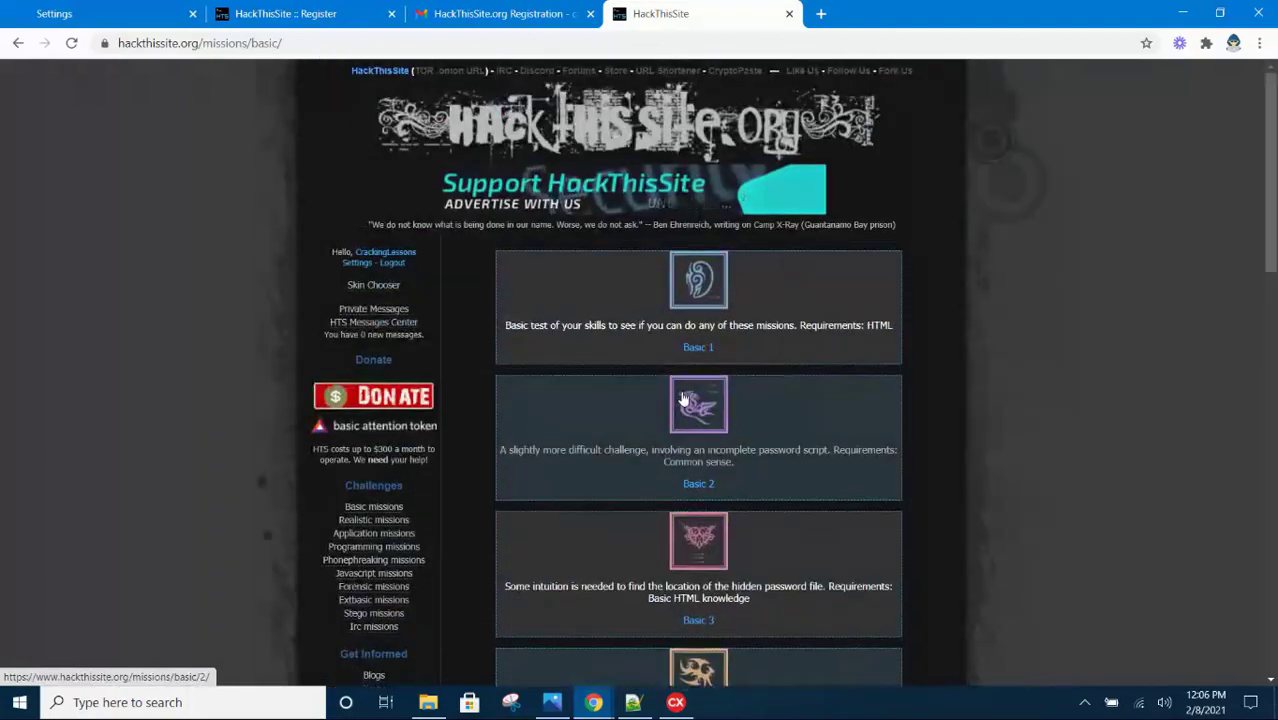